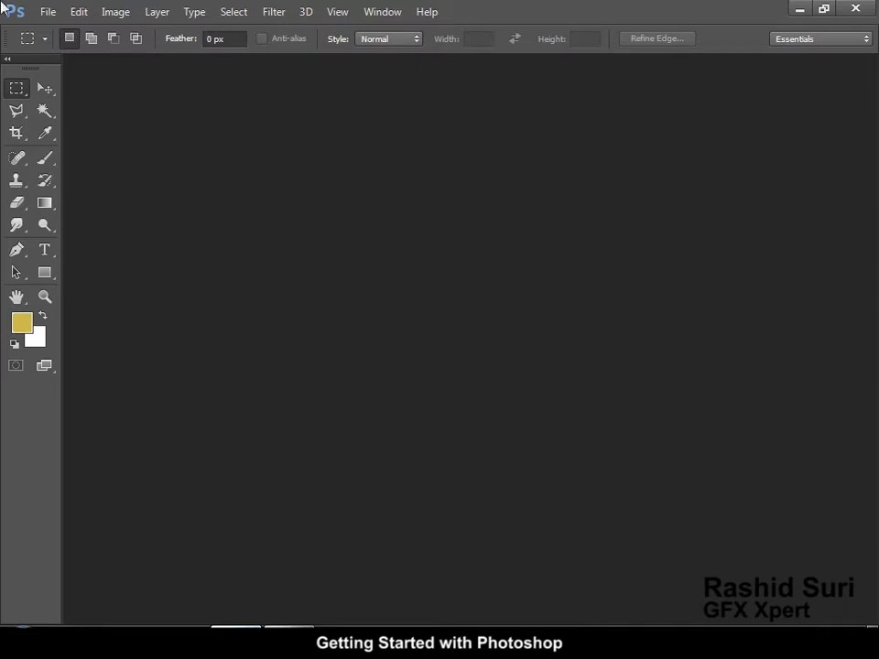
Create a new document of the Default Photoshop Size type, with its width and height expressed in inches
{"action": "left_click", "coordinate": [45, 12]}
{"action": "left_click", "coordinate": [56, 31]}
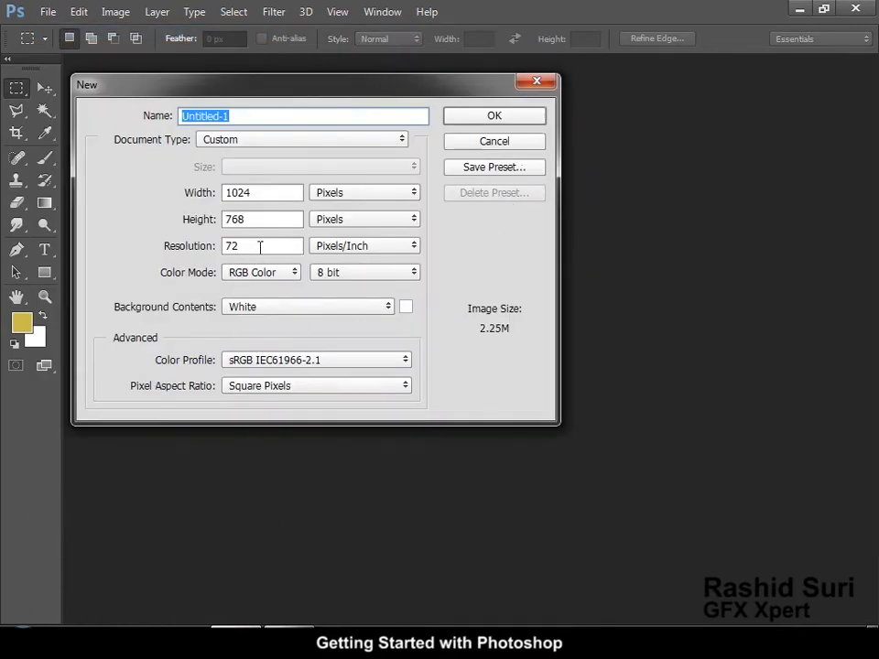
{"action": "left_click", "coordinate": [309, 142]}
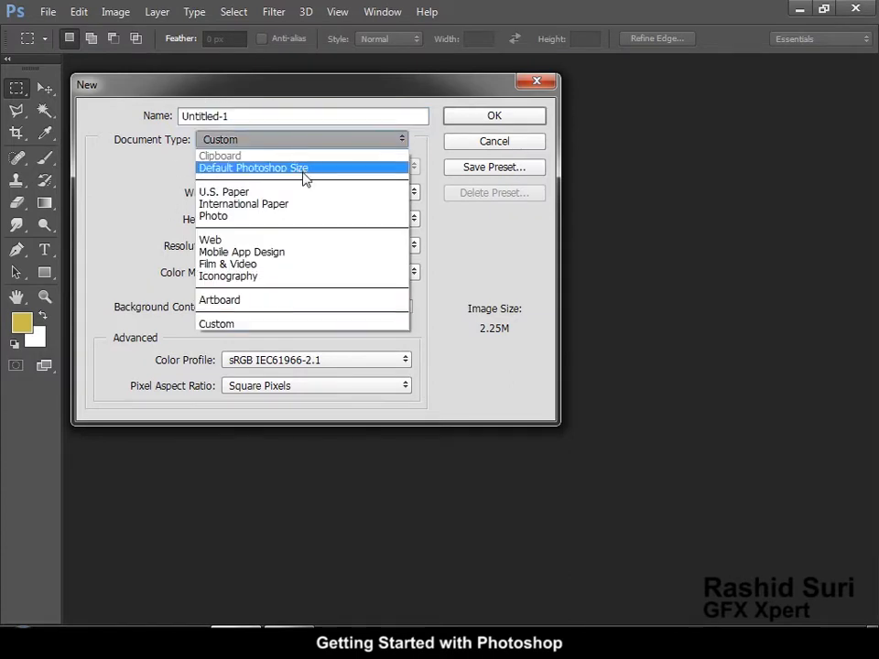
{"action": "left_click", "coordinate": [303, 172]}
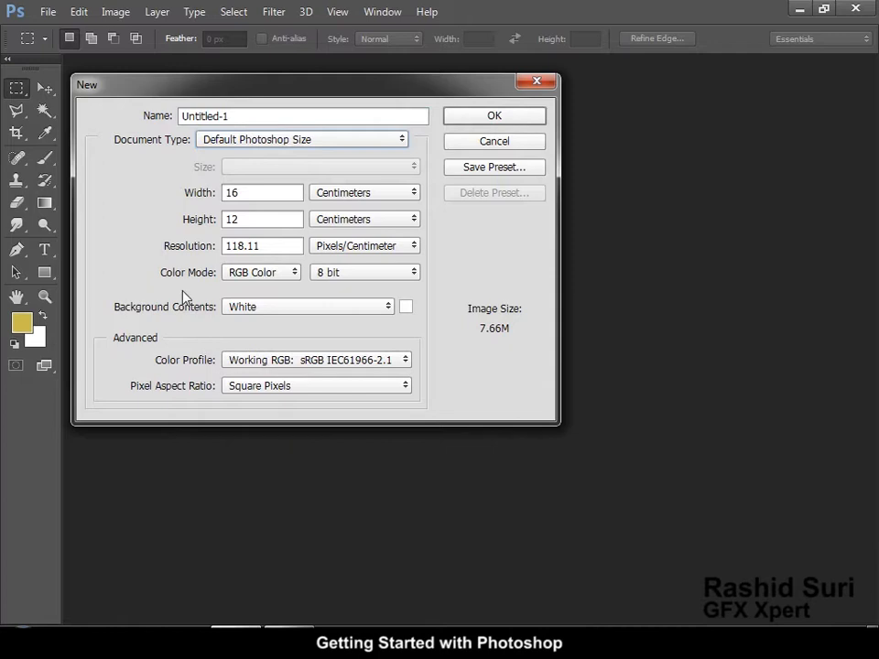
{"action": "left_click", "coordinate": [381, 221]}
{"action": "left_click", "coordinate": [374, 248]}
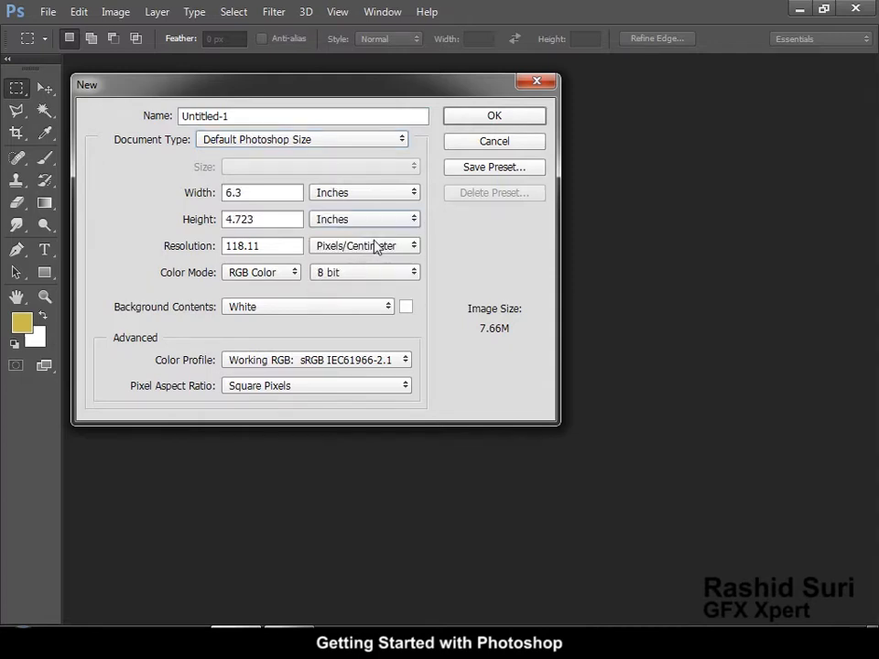
{"action": "left_click", "coordinate": [486, 117]}
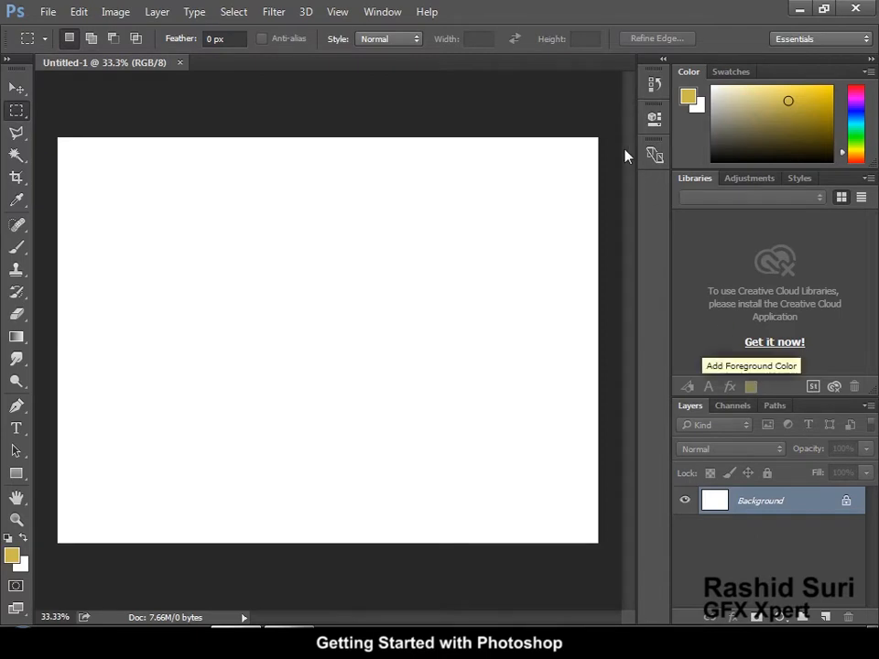
Preview the 3D, Motion and Photography workspaces and return to the Essentials workspace
{"action": "left_click", "coordinate": [834, 40]}
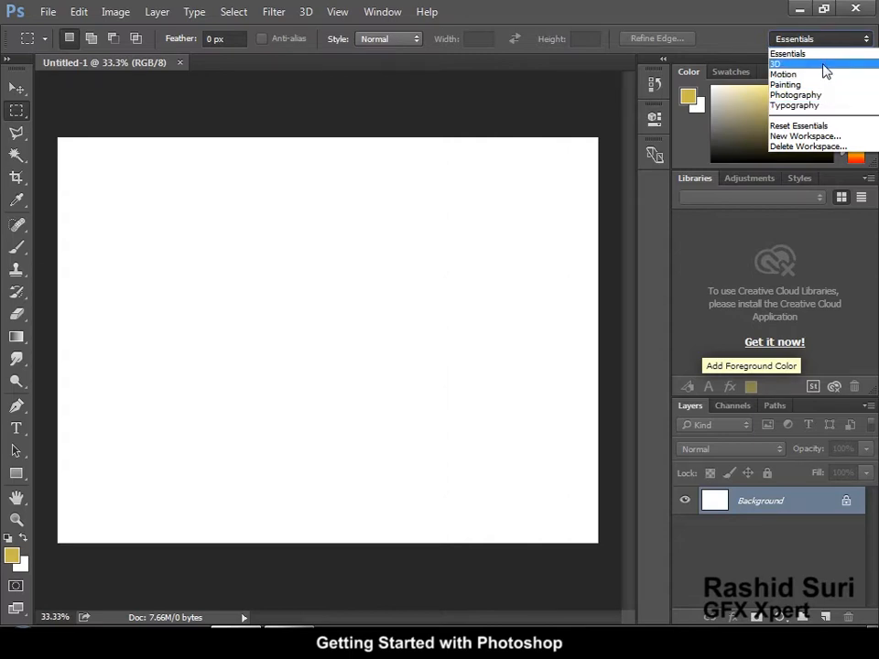
{"action": "left_click", "coordinate": [823, 64]}
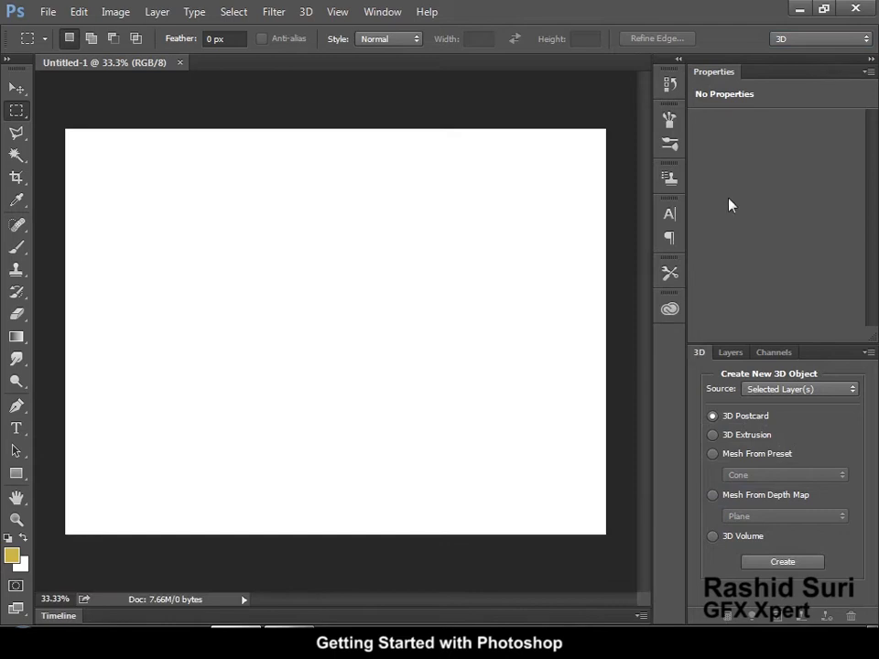
{"action": "left_click", "coordinate": [827, 40]}
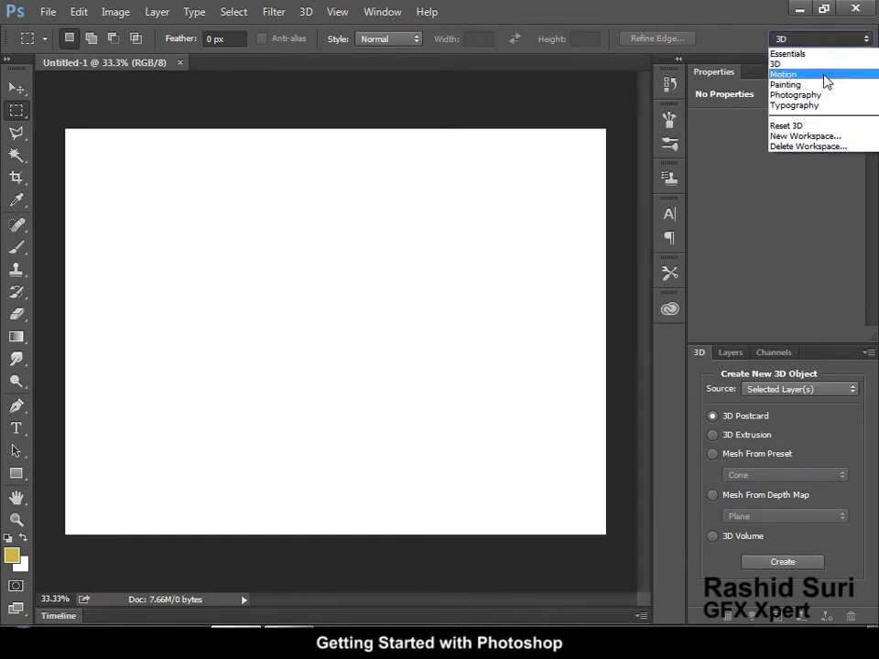
{"action": "left_click", "coordinate": [824, 75]}
{"action": "left_click", "coordinate": [828, 42]}
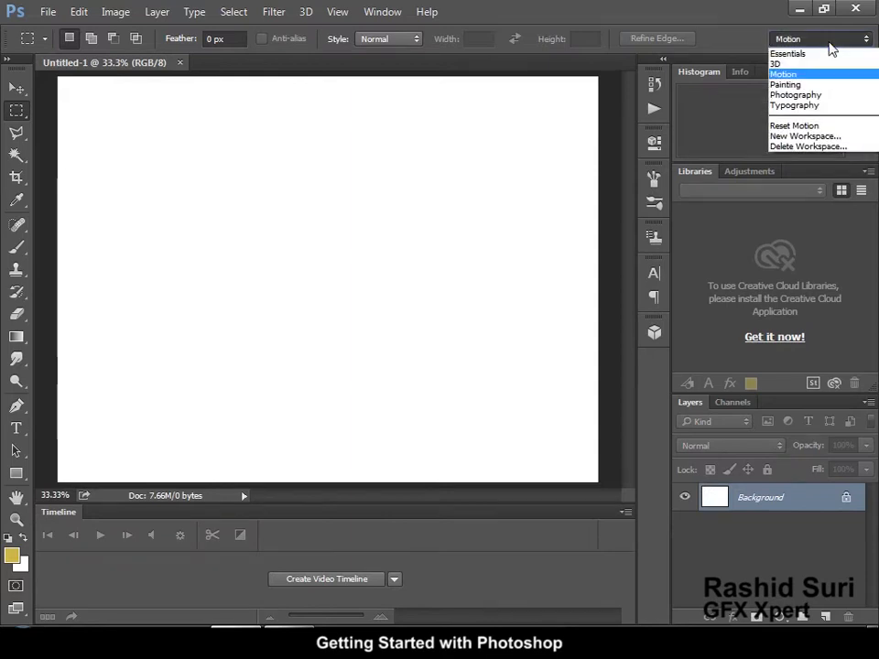
{"action": "left_click", "coordinate": [822, 96]}
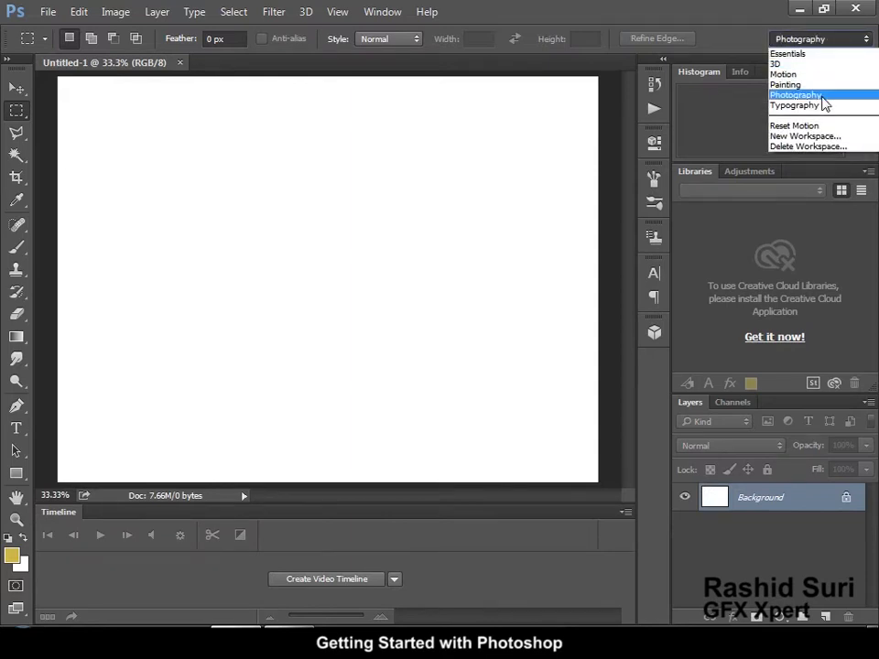
{"action": "left_click", "coordinate": [828, 42]}
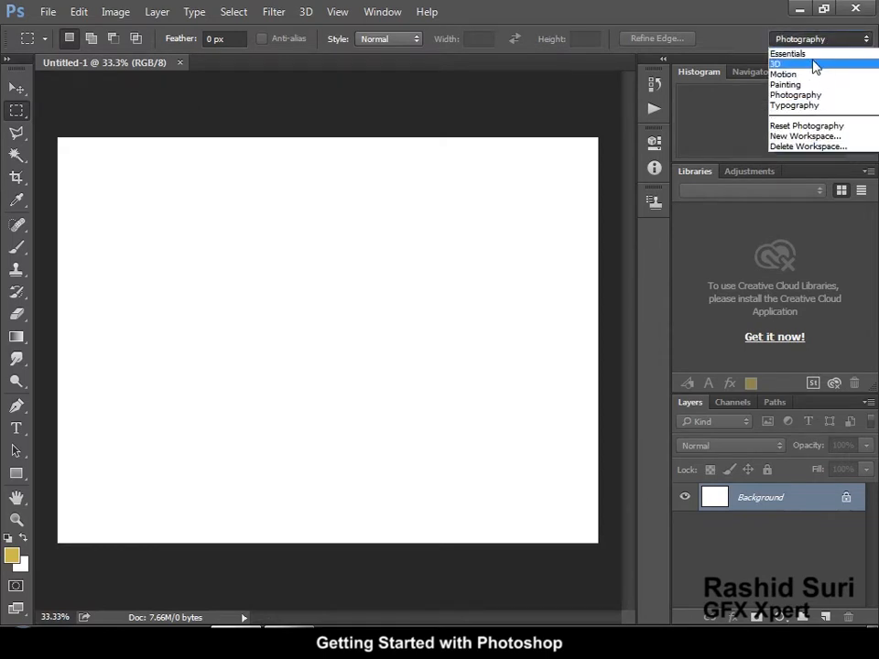
{"action": "left_click", "coordinate": [814, 54]}
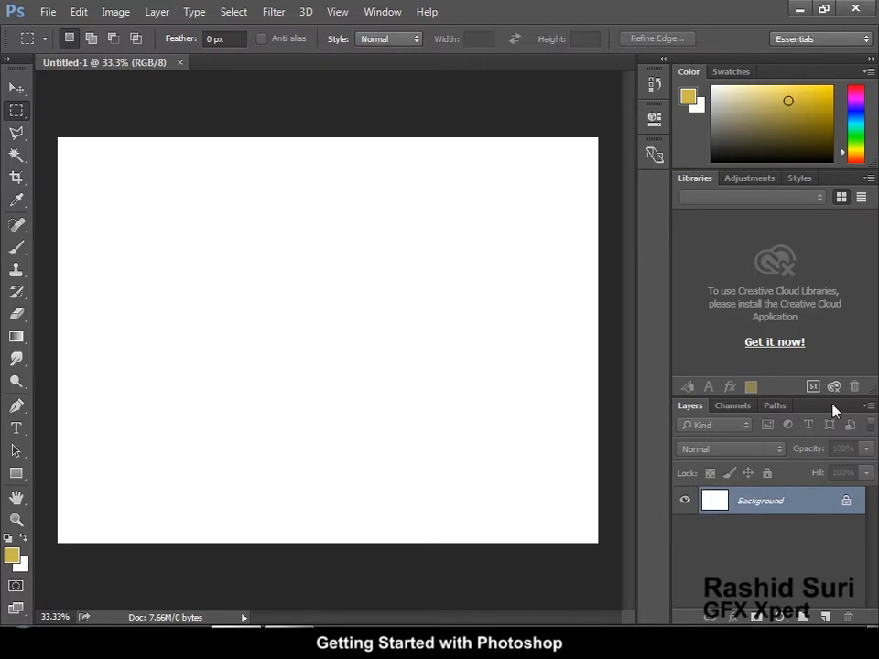
Undock the Layers panel group to float over the canvas's lower-right area and collapse the remaining docked panels
{"action": "left_click", "coordinate": [383, 13]}
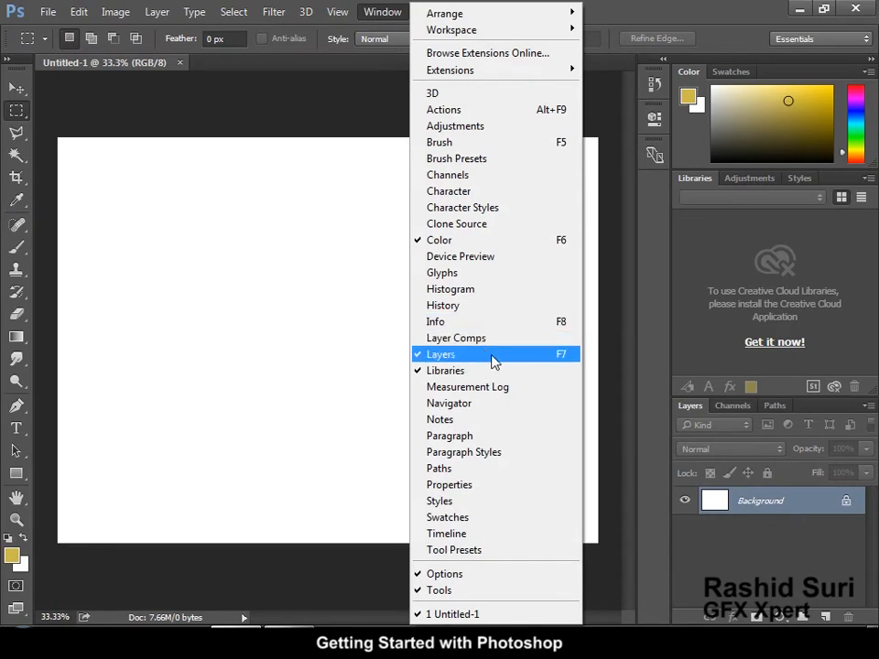
{"action": "left_click", "coordinate": [373, 16]}
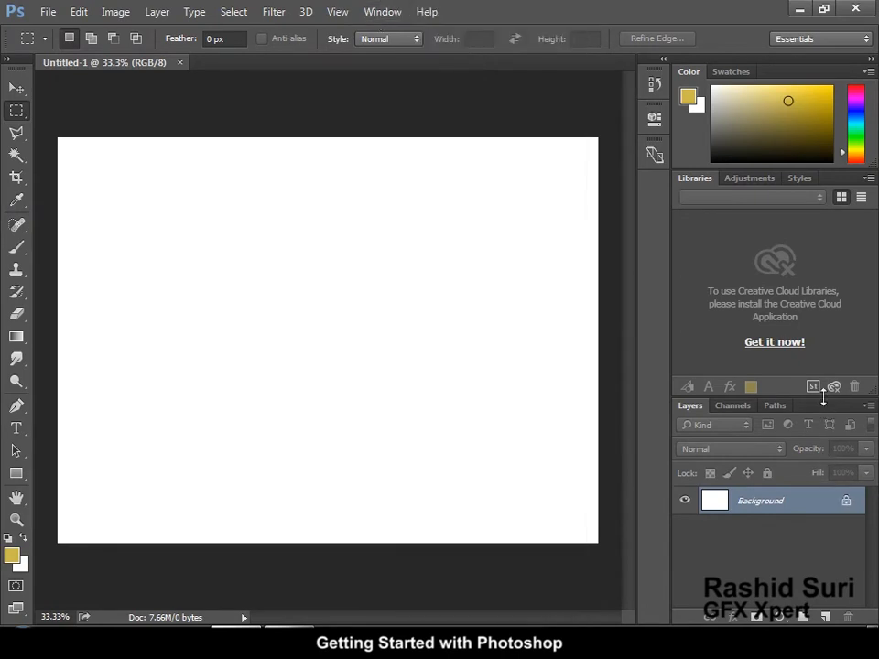
{"action": "left_click_drag", "start_coordinate": [822, 410], "coordinate": [582, 364]}
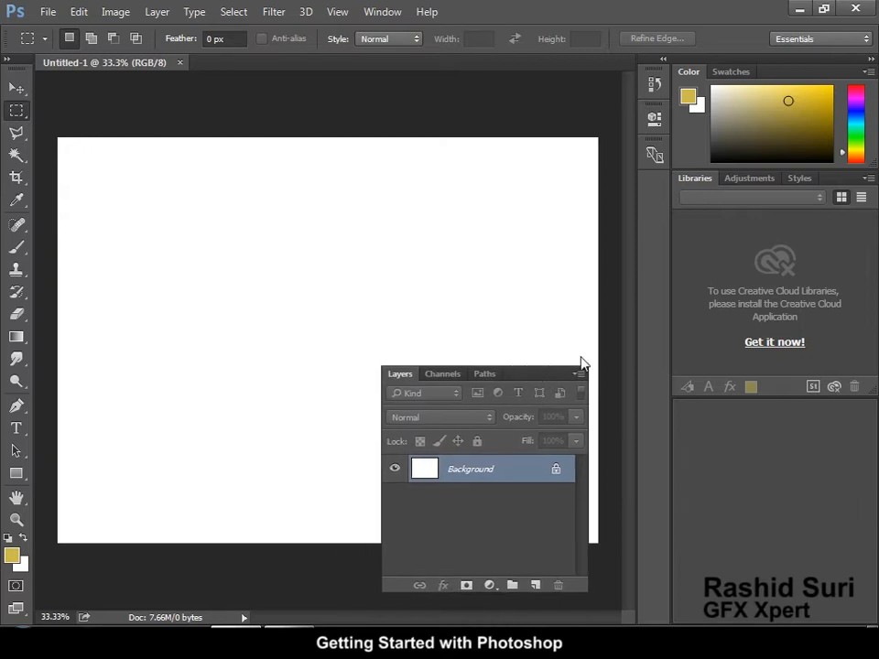
{"action": "left_click", "coordinate": [863, 60]}
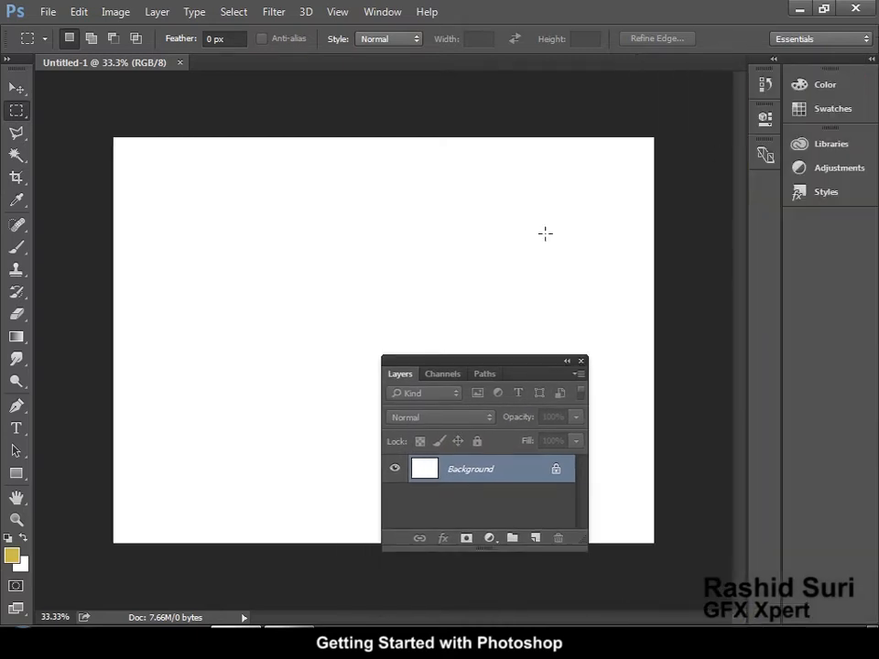
{"action": "left_click_drag", "start_coordinate": [539, 362], "coordinate": [764, 266]}
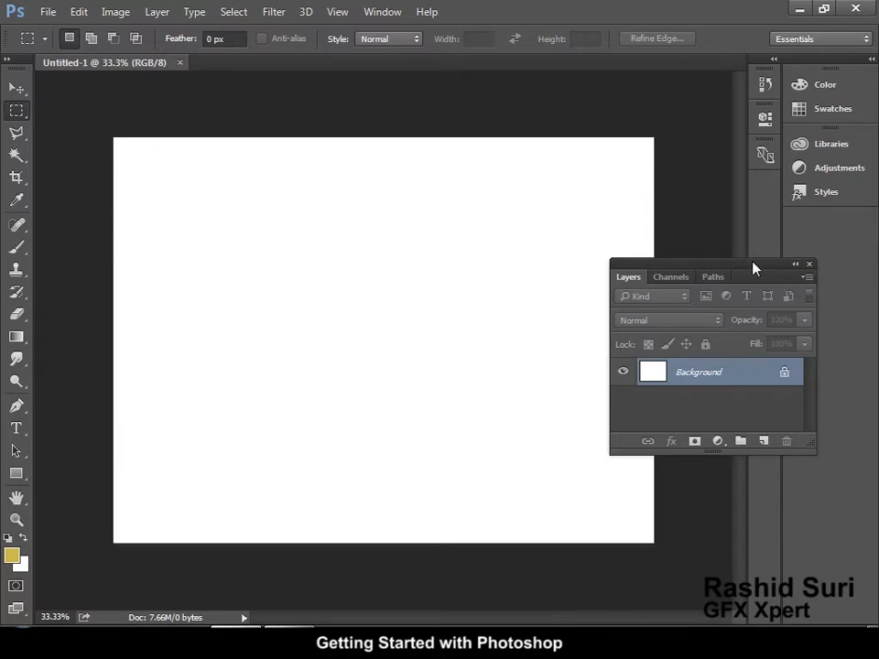
{"action": "left_click_drag", "start_coordinate": [753, 263], "coordinate": [779, 292]}
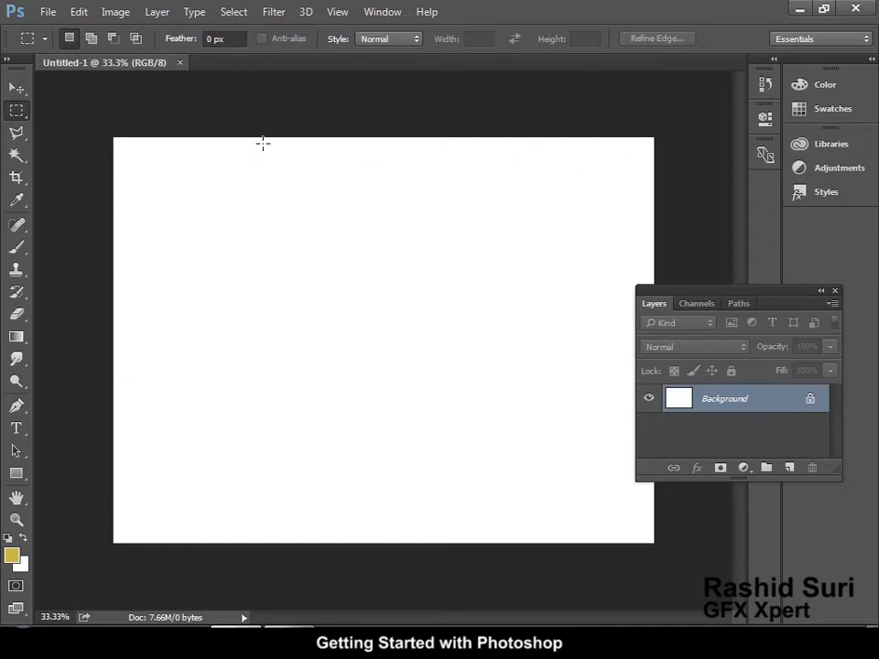
Set the new canvas size to 8 inches wide by 6 inches high, anchored at the middle-left
{"action": "left_click", "coordinate": [115, 11]}
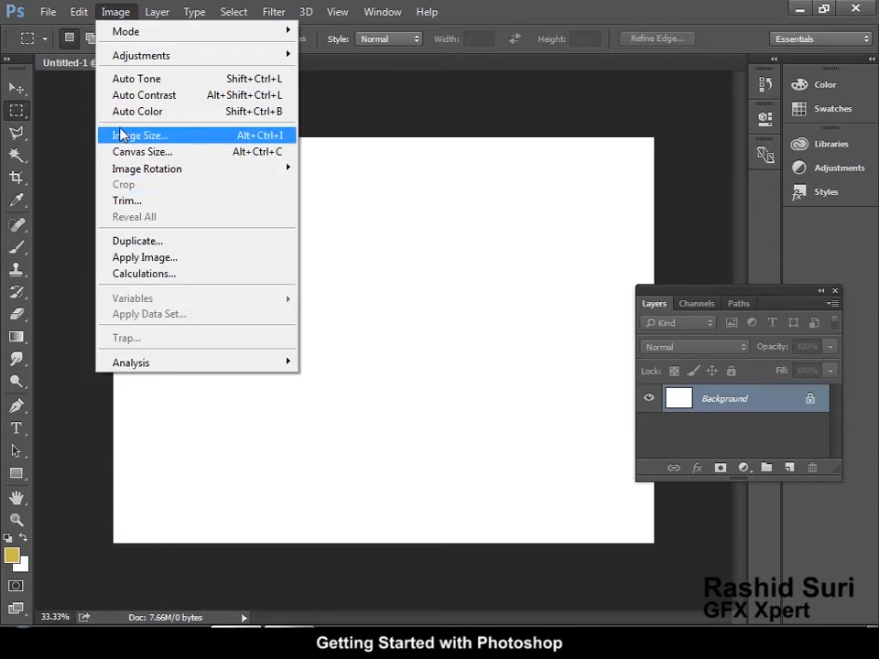
{"action": "left_click", "coordinate": [160, 160]}
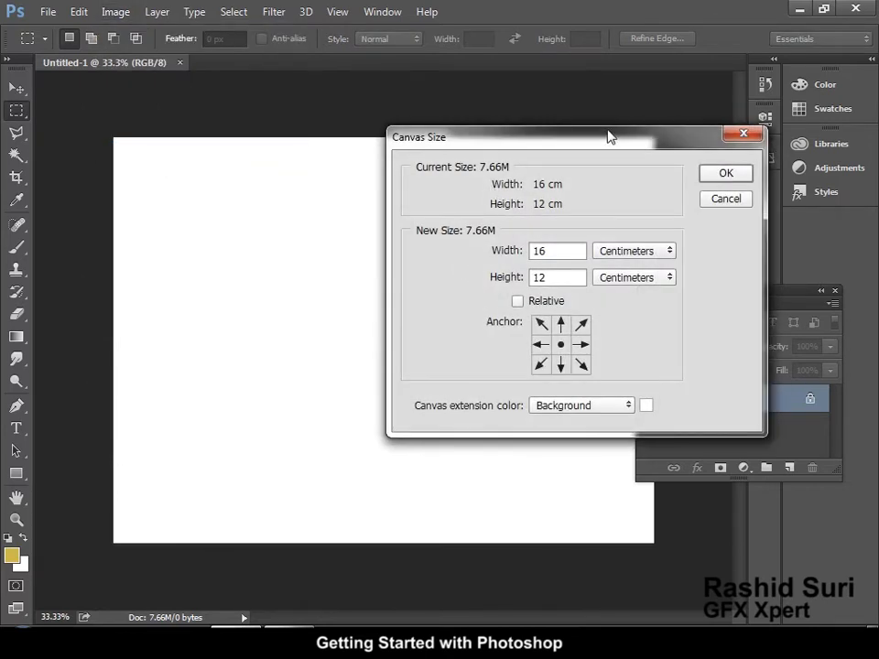
{"action": "left_click_drag", "start_coordinate": [604, 141], "coordinate": [427, 129]}
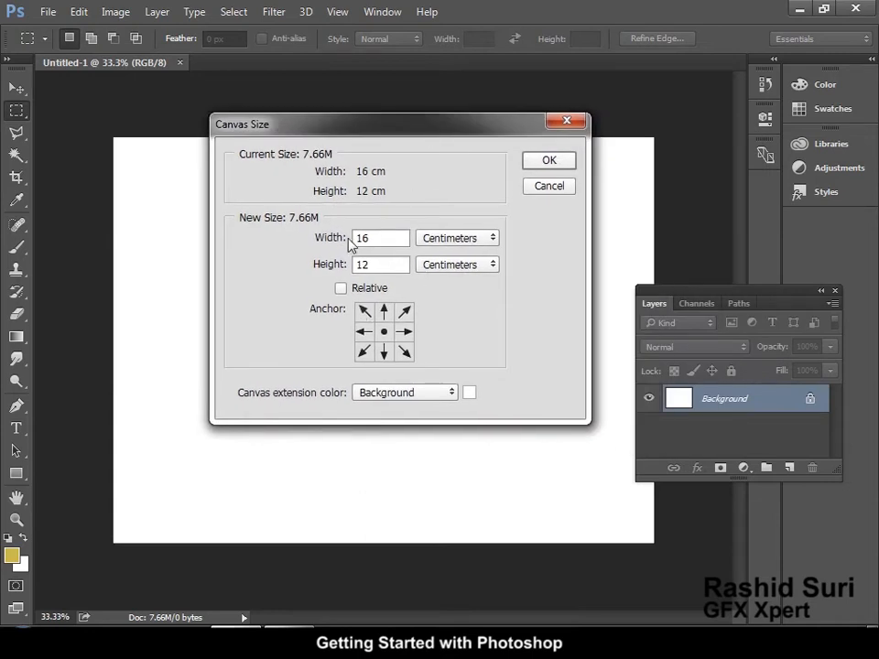
{"action": "left_click", "coordinate": [462, 241]}
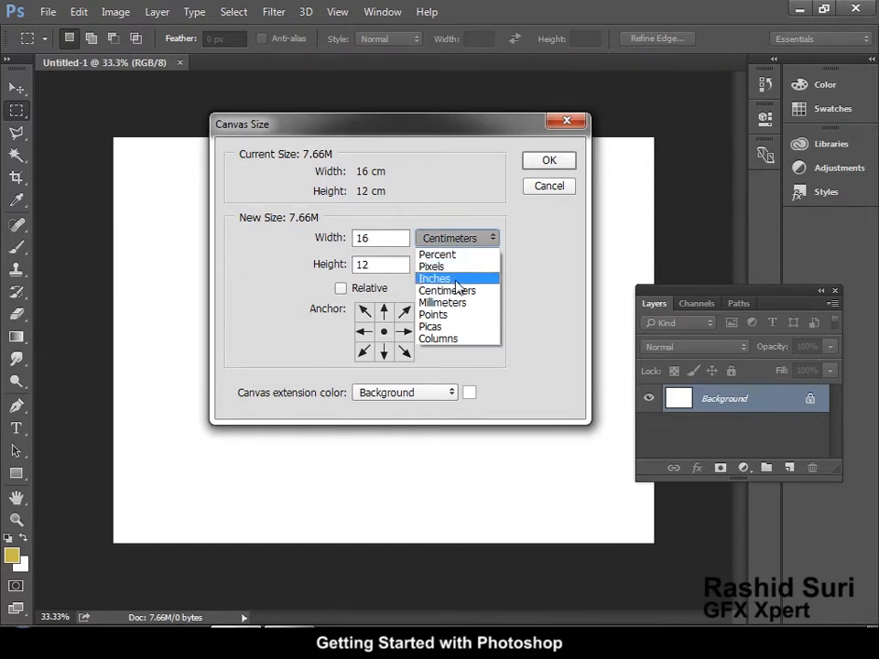
{"action": "left_click", "coordinate": [457, 278]}
{"action": "left_click_drag", "start_coordinate": [388, 135], "coordinate": [419, 118]}
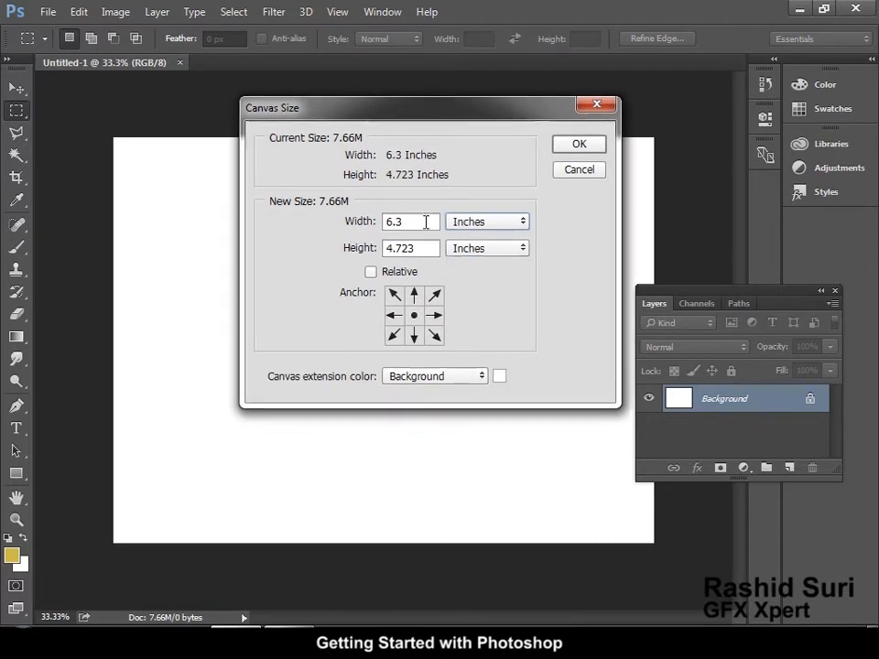
{"action": "double_click", "coordinate": [423, 226]}
{"action": "type", "text": "8"}
{"action": "double_click", "coordinate": [406, 247]}
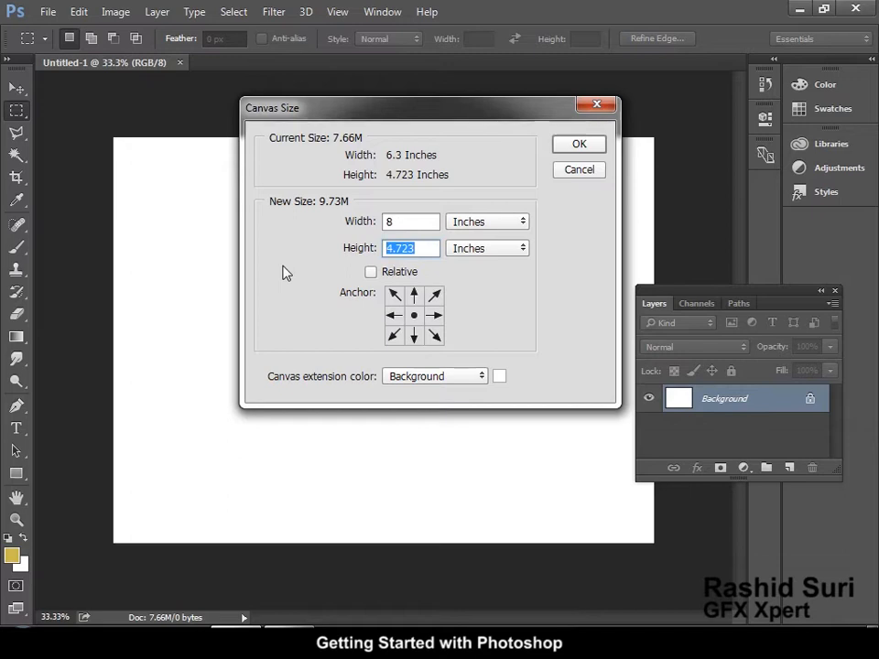
{"action": "type", "text": "6"}
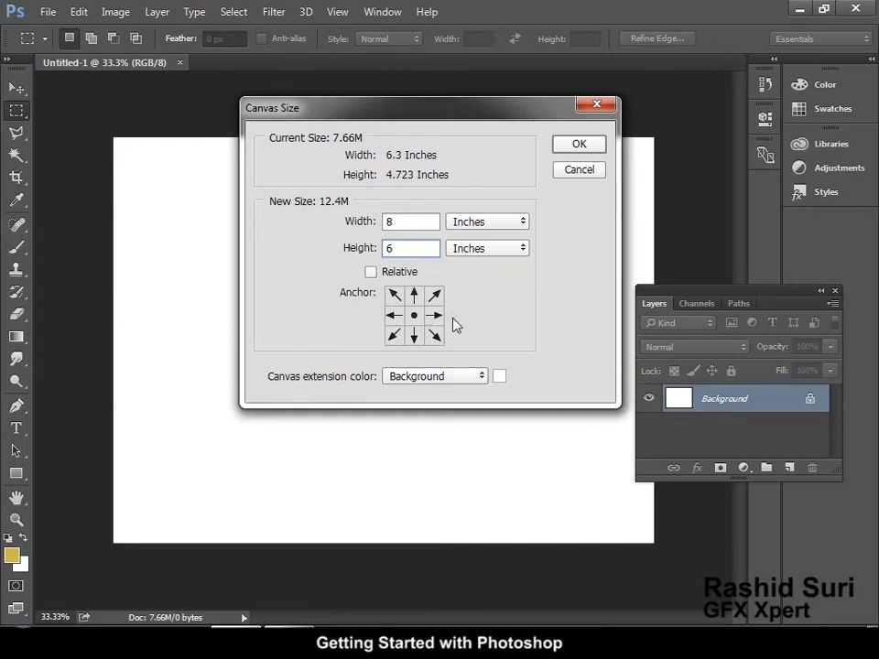
{"action": "left_click", "coordinate": [395, 297]}
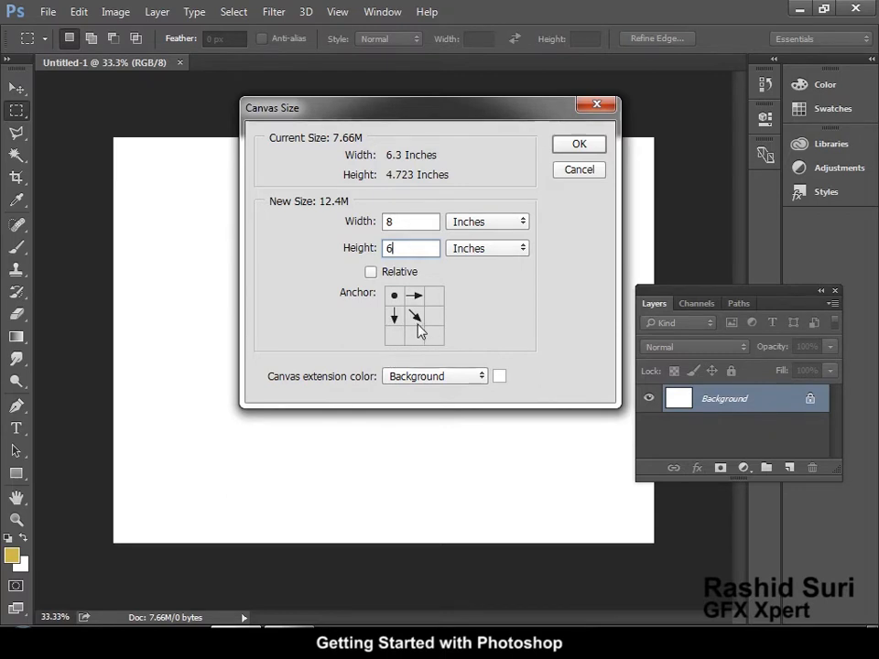
{"action": "left_click", "coordinate": [393, 317]}
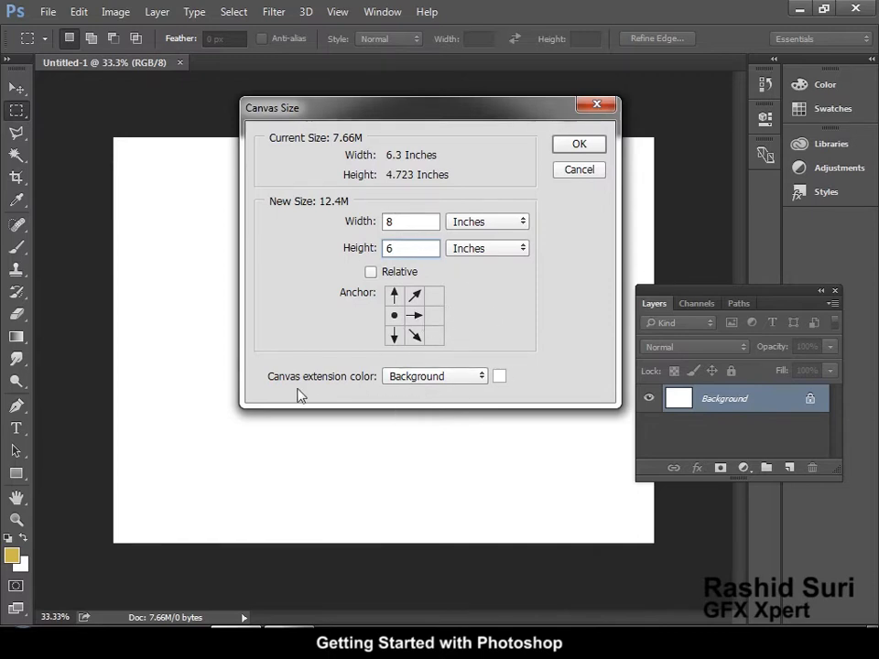
Choose the custom dark red 4a1010 as the canvas extension color and apply the canvas resize
{"action": "left_click", "coordinate": [451, 380]}
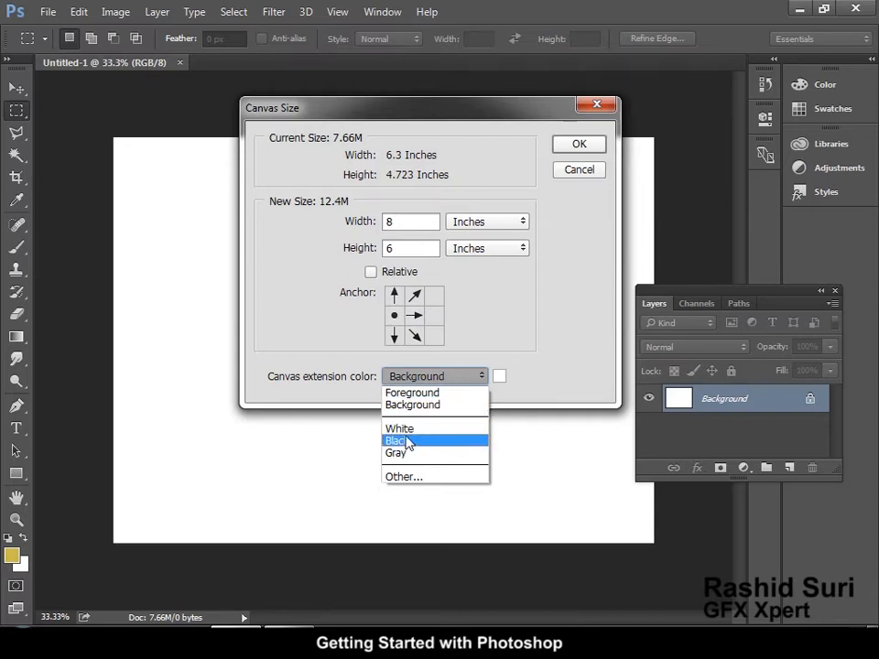
{"action": "left_click", "coordinate": [515, 392]}
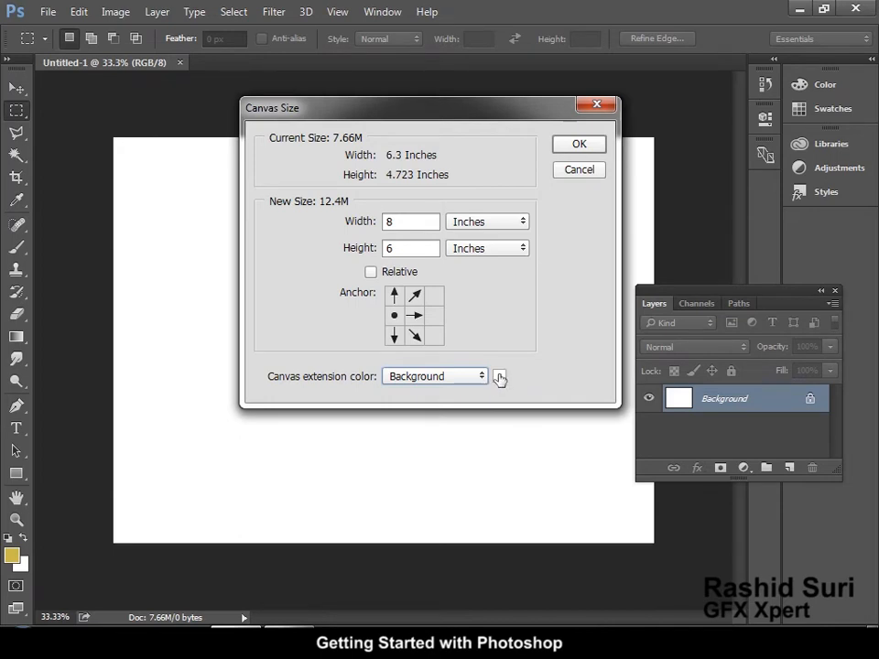
{"action": "left_click", "coordinate": [463, 378]}
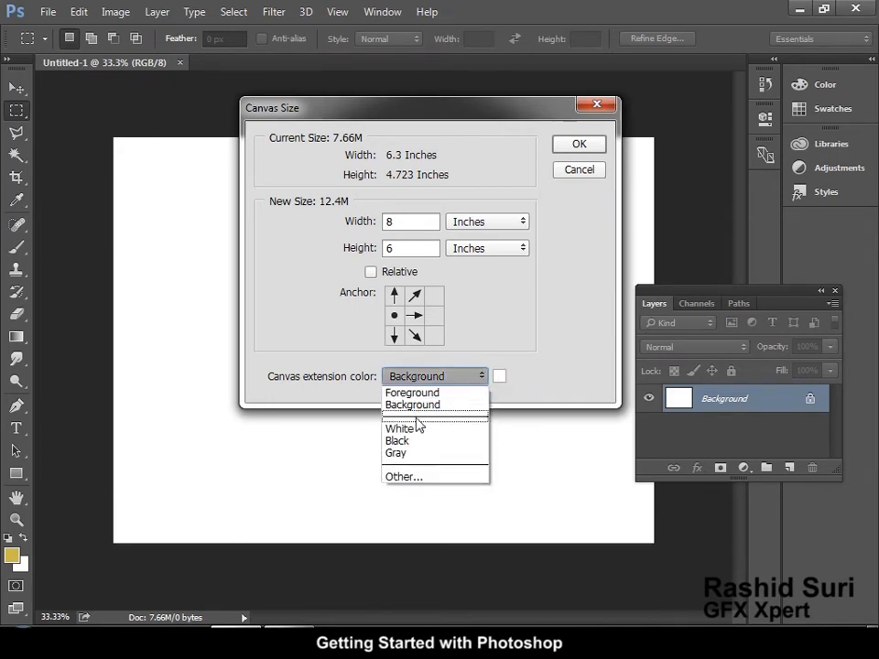
{"action": "left_click", "coordinate": [457, 477]}
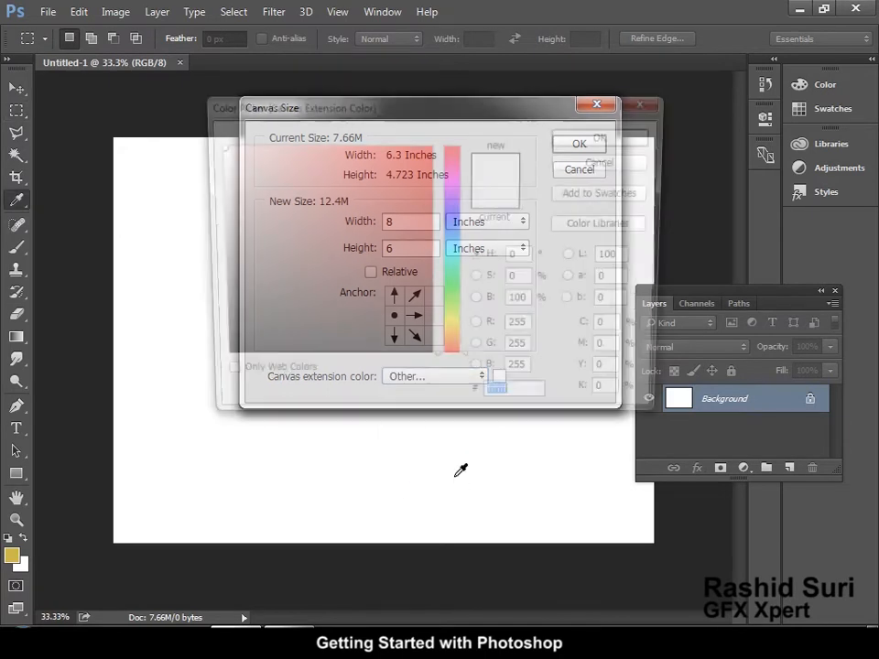
{"action": "left_click", "coordinate": [326, 163]}
{"action": "mouse_move", "coordinate": [326, 163]}
{"action": "left_mouse_down"}
{"action": "mouse_move", "coordinate": [335, 290]}
{"action": "mouse_move", "coordinate": [358, 280]}
{"action": "mouse_move", "coordinate": [373, 207]}
{"action": "mouse_move", "coordinate": [376, 290]}
{"action": "mouse_move", "coordinate": [386, 299]}
{"action": "left_mouse_up"}
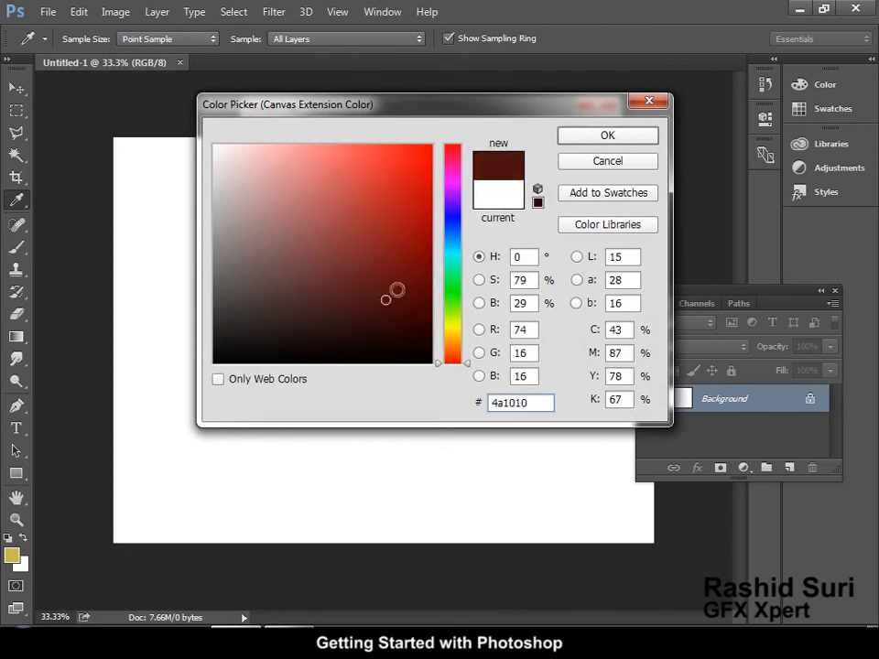
{"action": "left_click", "coordinate": [616, 137]}
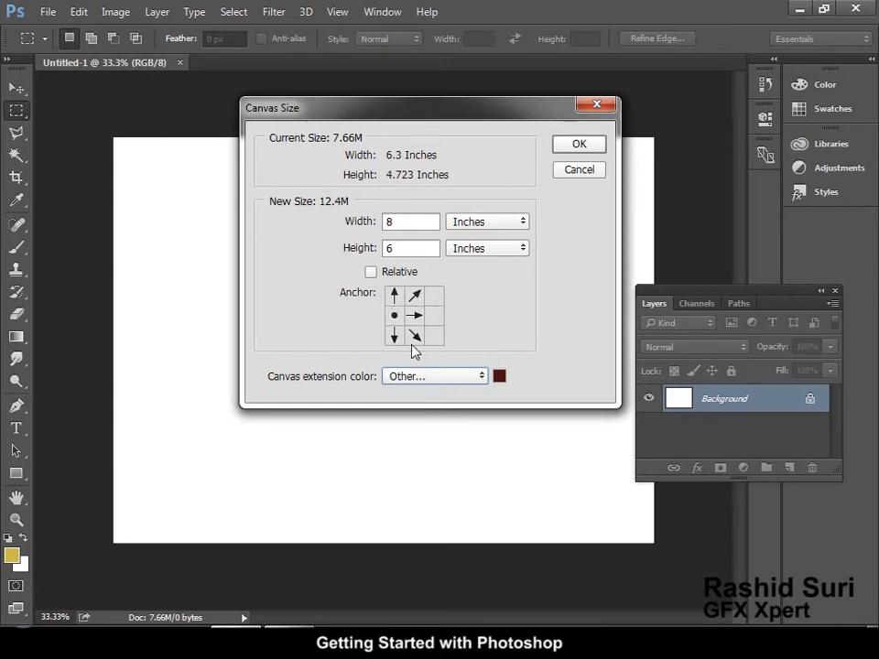
{"action": "left_click", "coordinate": [576, 148]}
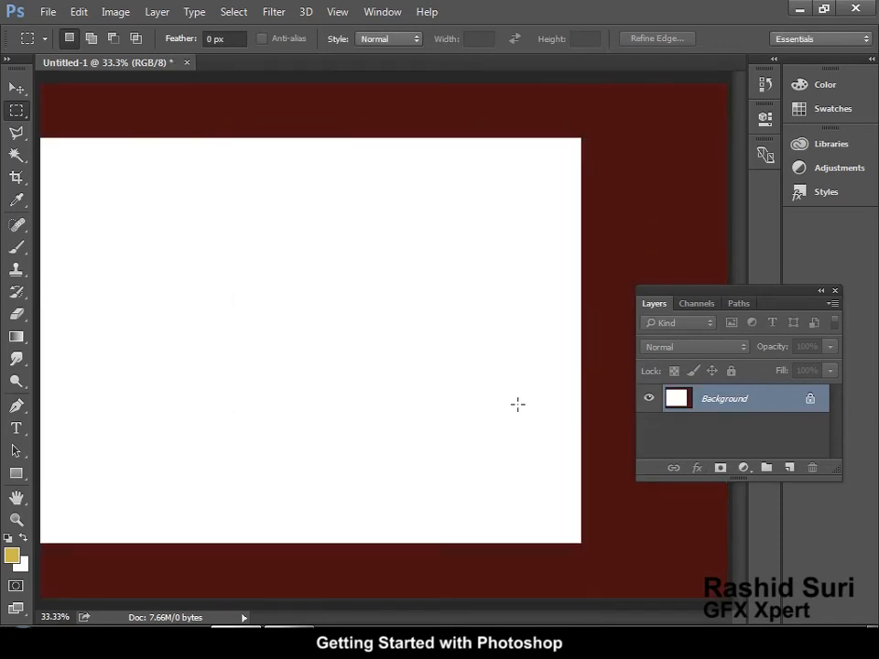
{"action": "key", "text": "ctrl+minus"}
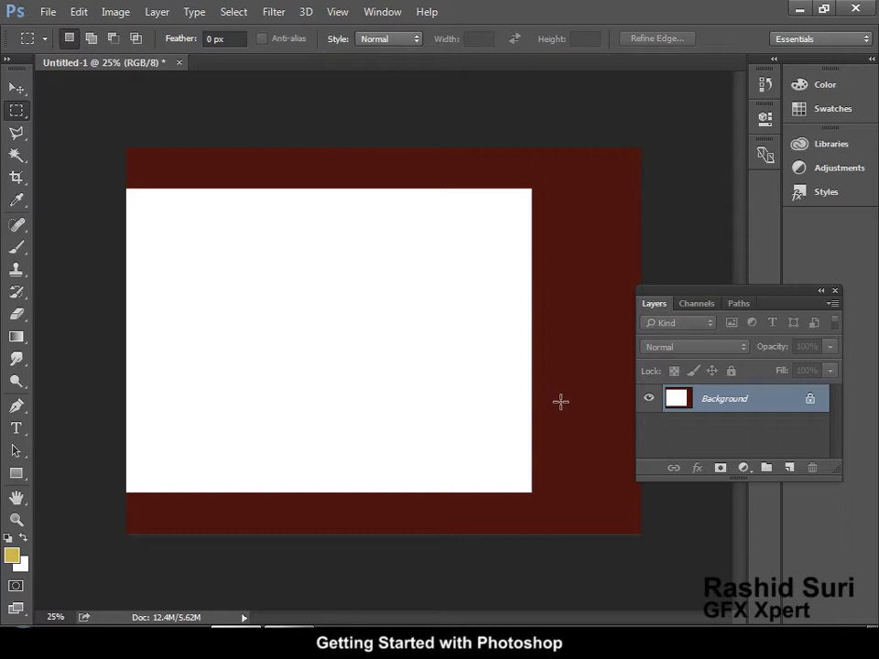
Undo the canvas resize and lengthen the floating Layers panel downward
{"action": "key", "text": "ctrl+z"}
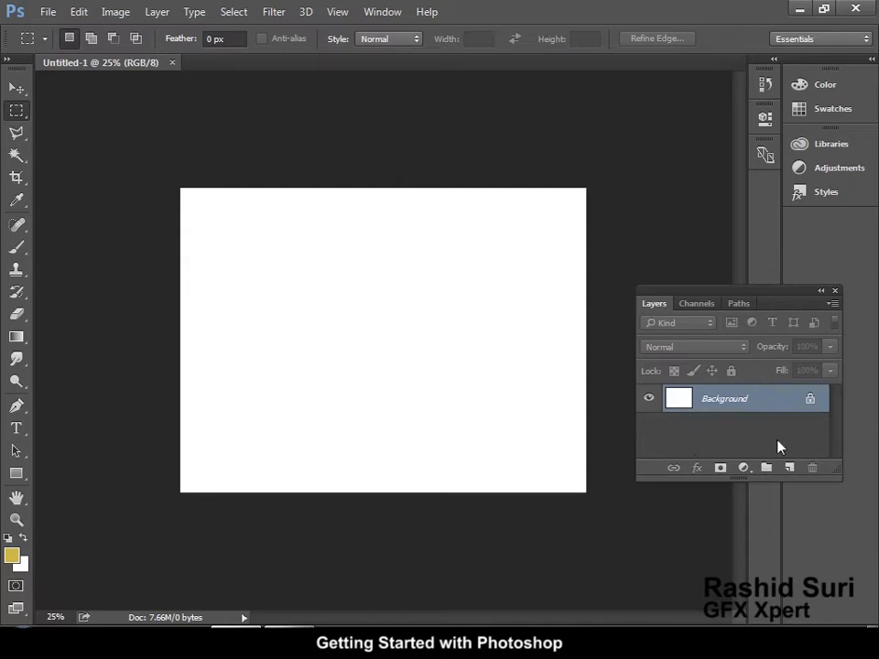
{"action": "left_click_drag", "start_coordinate": [710, 478], "coordinate": [714, 566]}
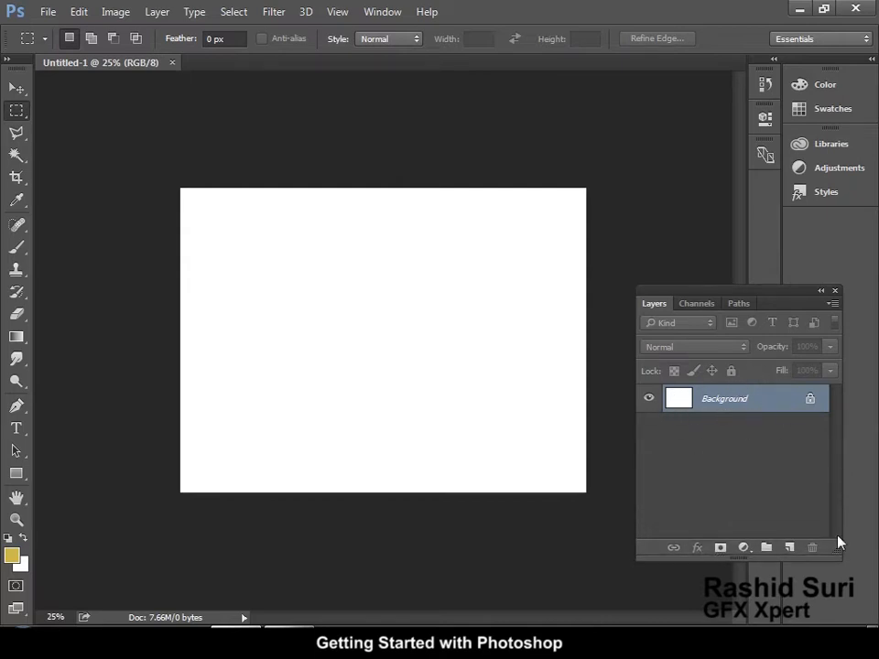
Add a new empty layer above the Background, then hide and reshow the Background to inspect the layer's transparency
{"action": "left_click", "coordinate": [789, 549]}
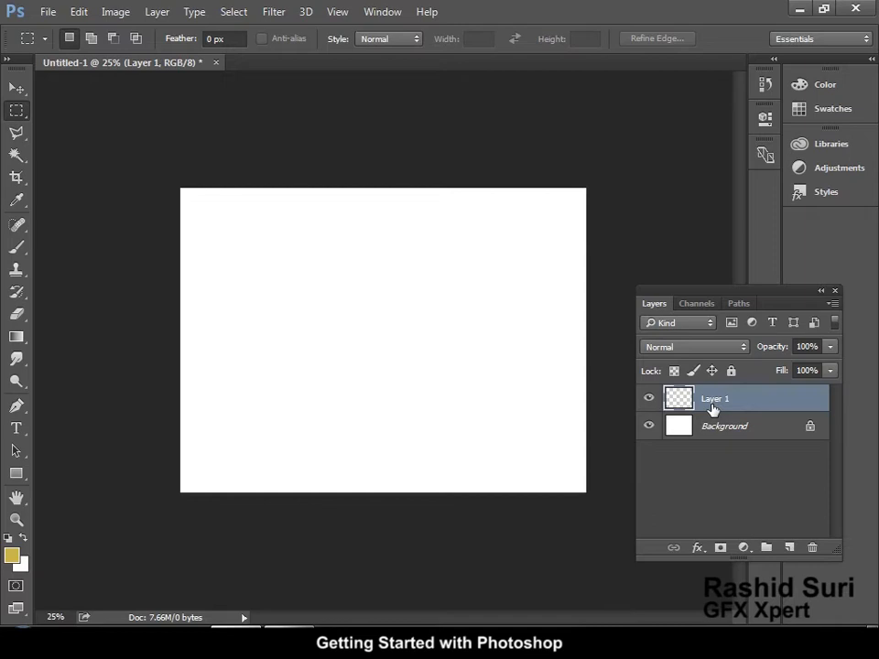
{"action": "left_click", "coordinate": [648, 427]}
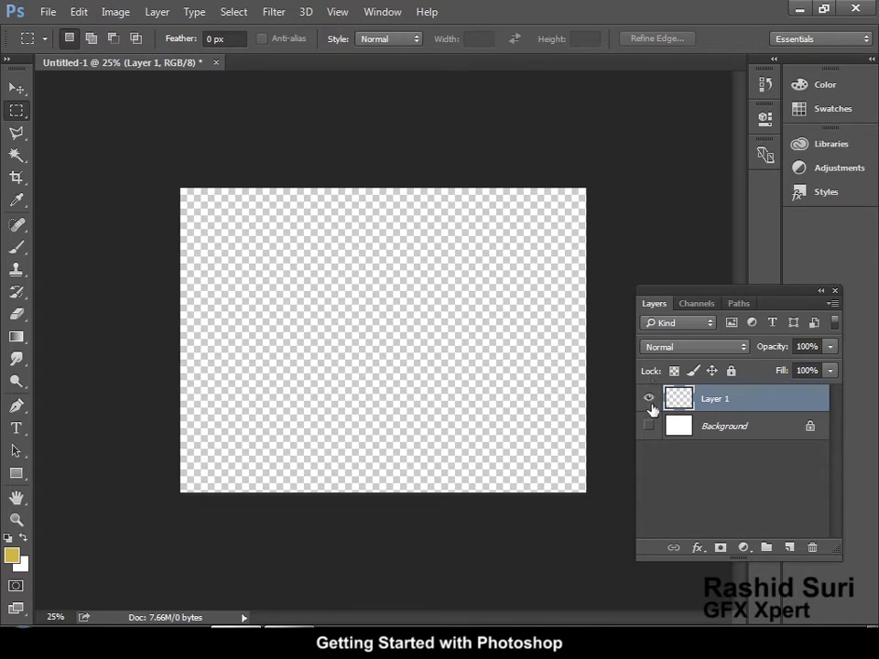
{"action": "left_click", "coordinate": [649, 426]}
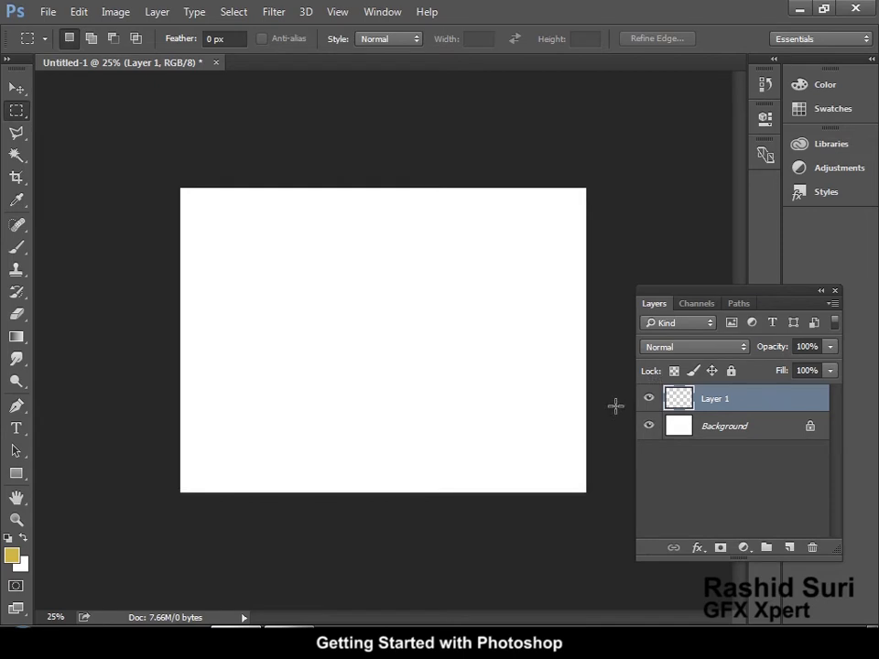
Paint a diagonal stroke across Layer 1 with the Brush at 33% opacity, then hide and reshow the Background
{"action": "left_click", "coordinate": [15, 248]}
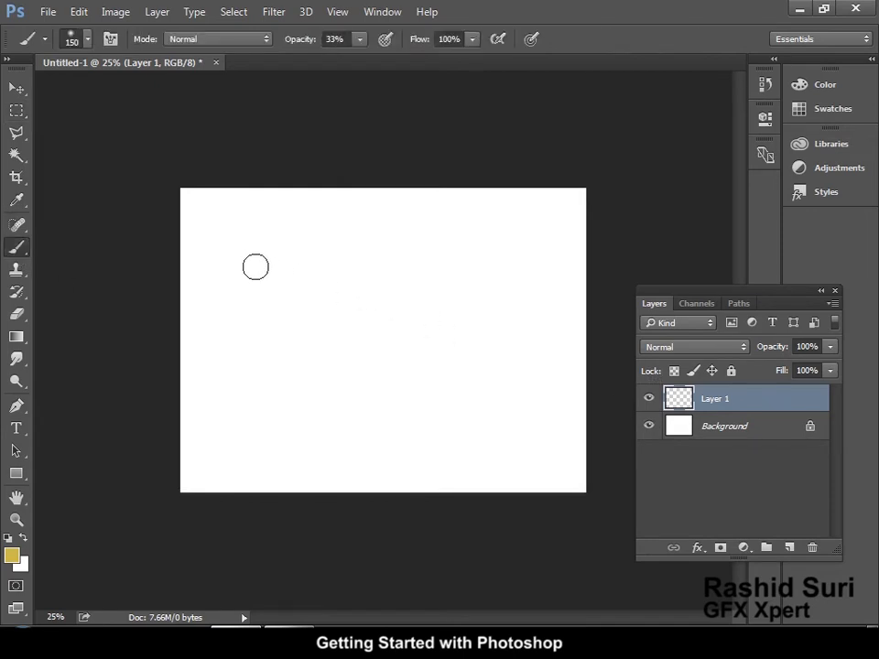
{"action": "left_click_drag", "start_coordinate": [253, 264], "coordinate": [522, 404]}
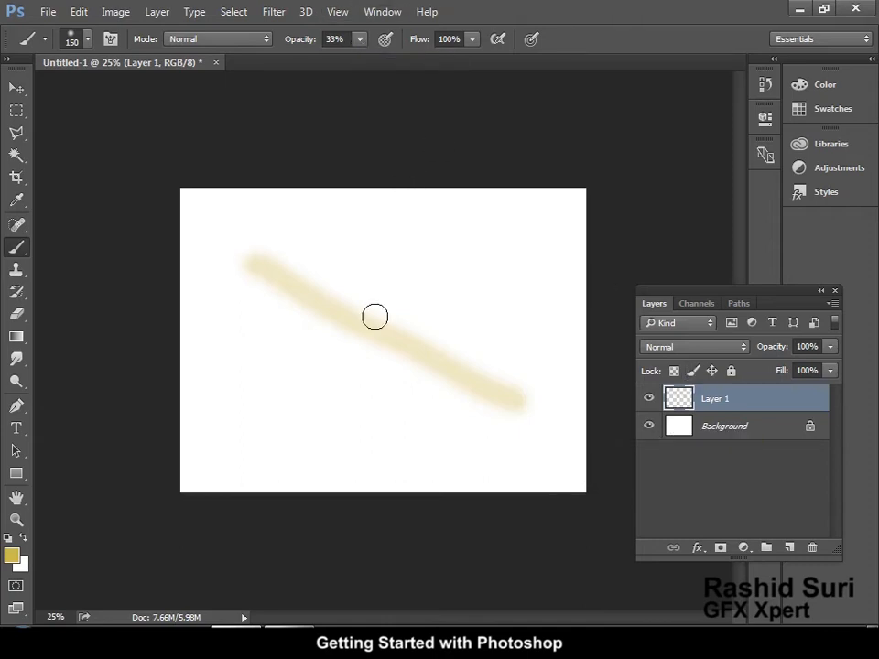
{"action": "left_click", "coordinate": [648, 428]}
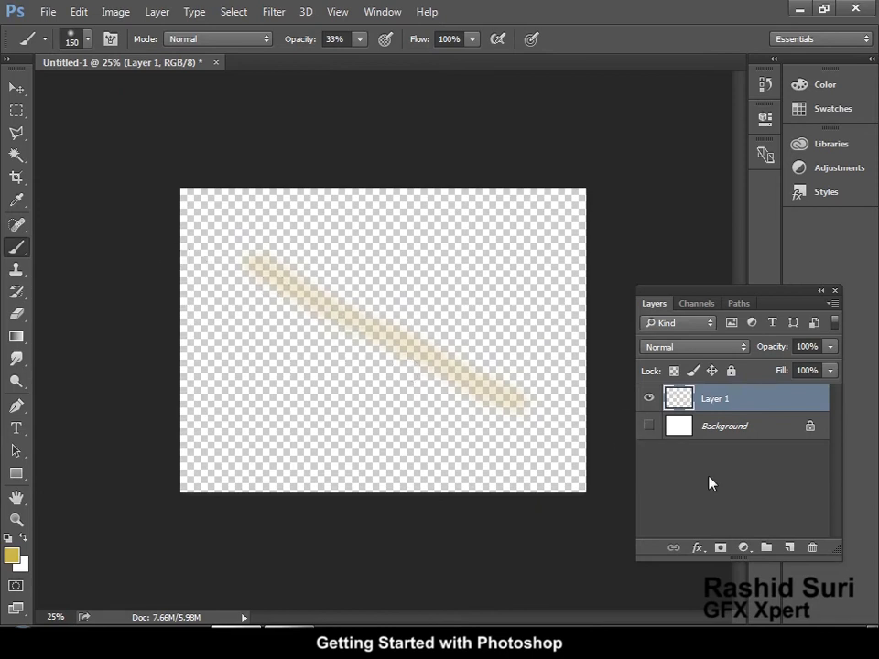
{"action": "left_click", "coordinate": [648, 426]}
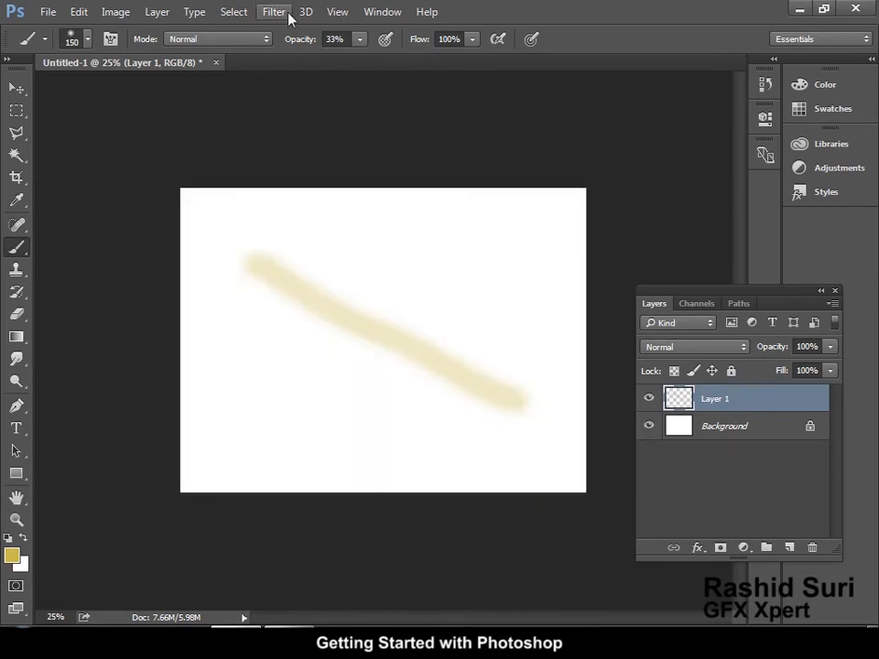
Set the brush opacity to 100% and paint a second diagonal stroke above the first on Layer 1
{"action": "left_click", "coordinate": [359, 38]}
{"action": "left_click_drag", "start_coordinate": [361, 59], "coordinate": [418, 58]}
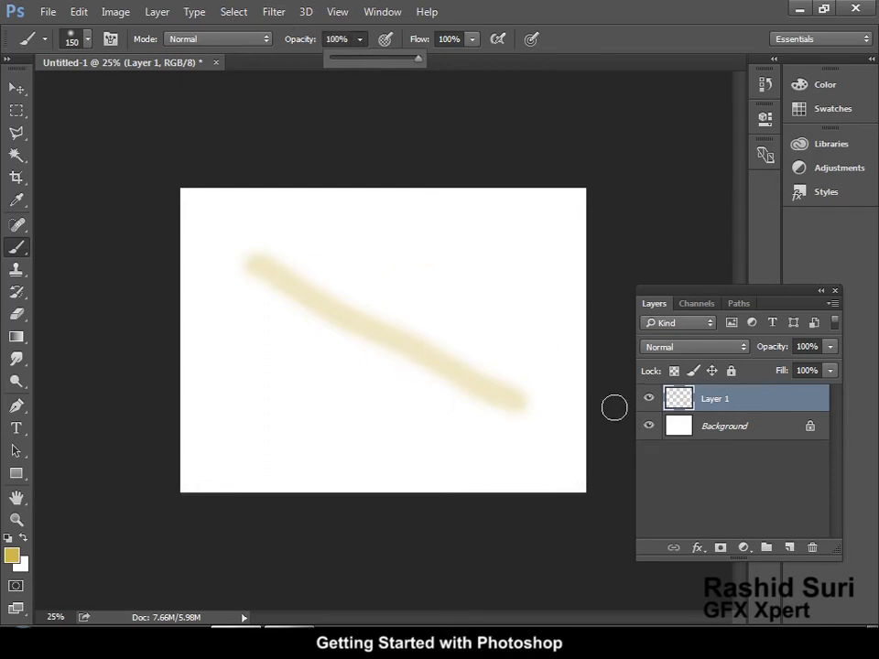
{"action": "left_click_drag", "start_coordinate": [365, 232], "coordinate": [570, 346]}
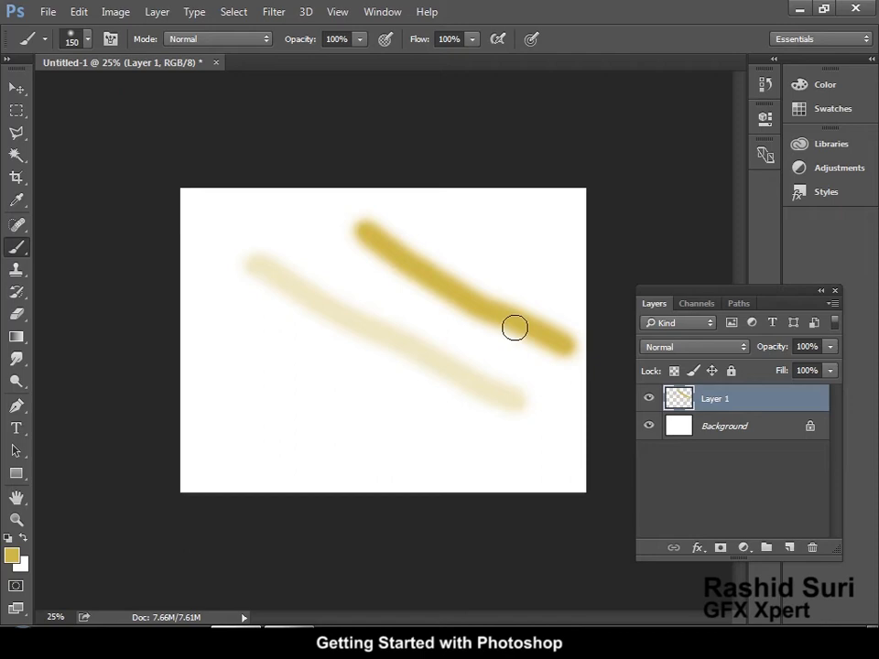
Hide and reshow the Background layer twice to compare the two brush strokes over transparency
{"action": "left_click", "coordinate": [649, 425]}
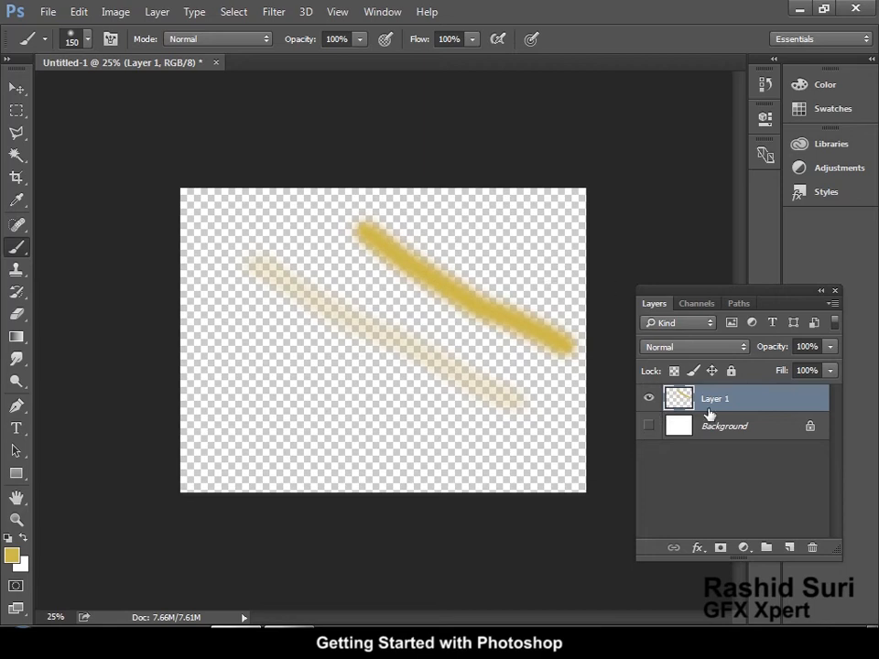
{"action": "left_click", "coordinate": [648, 426]}
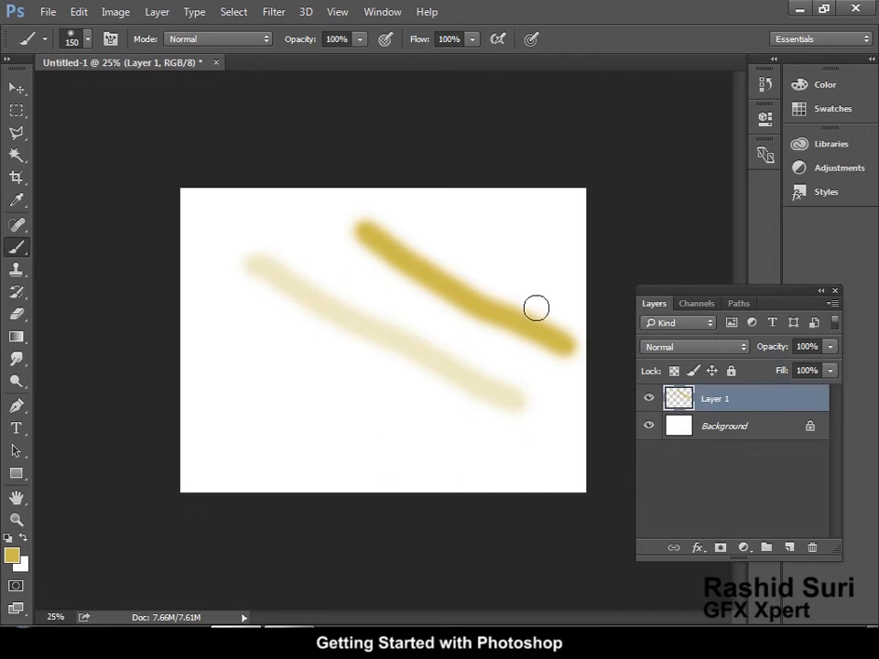
{"action": "left_click", "coordinate": [647, 427]}
{"action": "left_click", "coordinate": [647, 426]}
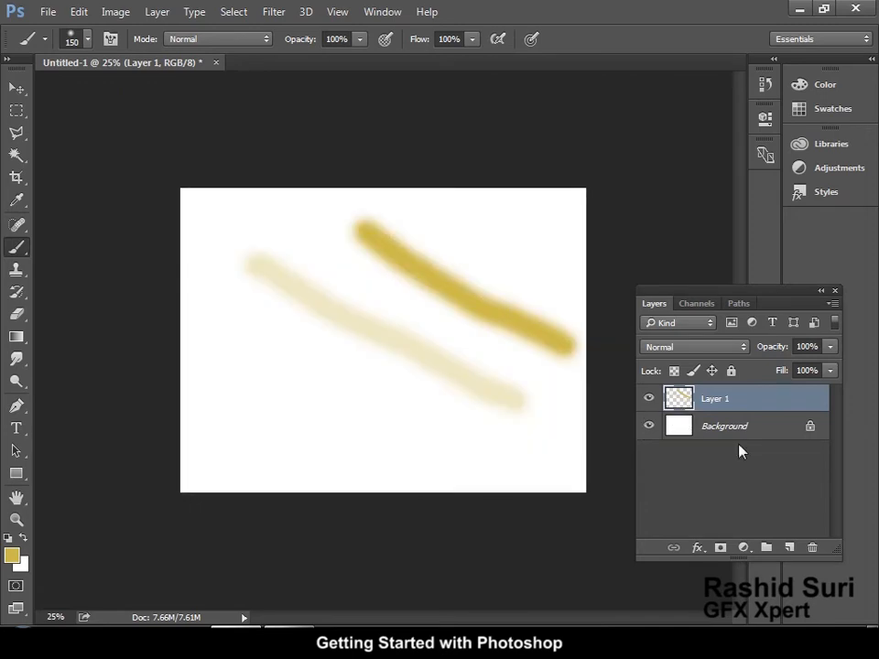
Add two more empty layers above Layer 1 and set the foreground color to dark olive brown 564f26 for the Brush
{"action": "left_click", "coordinate": [789, 546]}
{"action": "left_click", "coordinate": [789, 546]}
{"action": "left_click", "coordinate": [11, 553]}
{"action": "left_click_drag", "start_coordinate": [325, 233], "coordinate": [337, 288]}
{"action": "left_click", "coordinate": [606, 135]}
{"action": "key", "text": "b"}
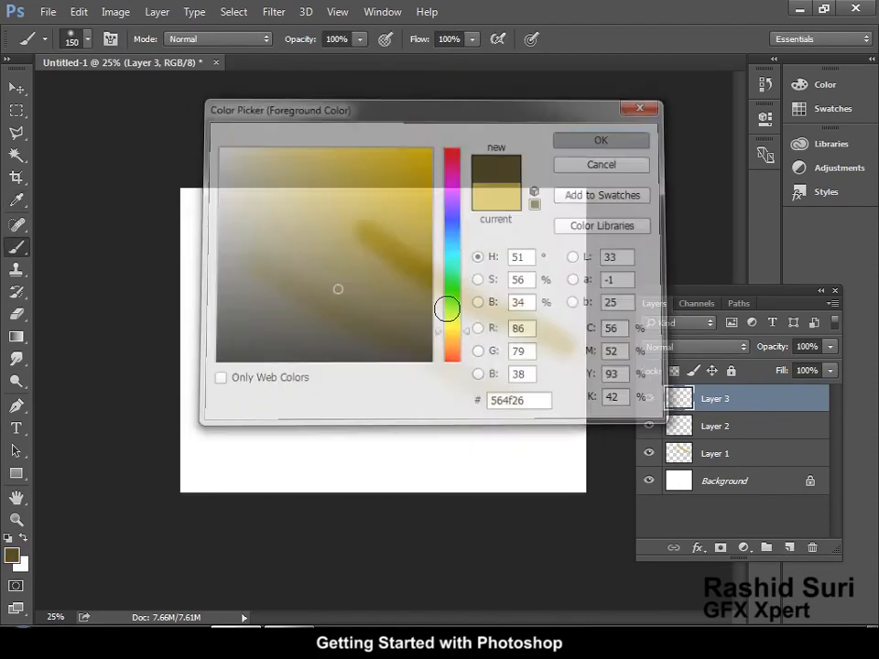
Paint a dark stroke across the earlier strokes from upper right to lower left on Layer 3, then toggle the Background's visibility
{"action": "left_click_drag", "start_coordinate": [505, 210], "coordinate": [390, 369]}
{"action": "left_click_drag", "start_coordinate": [286, 452], "coordinate": [265, 470]}
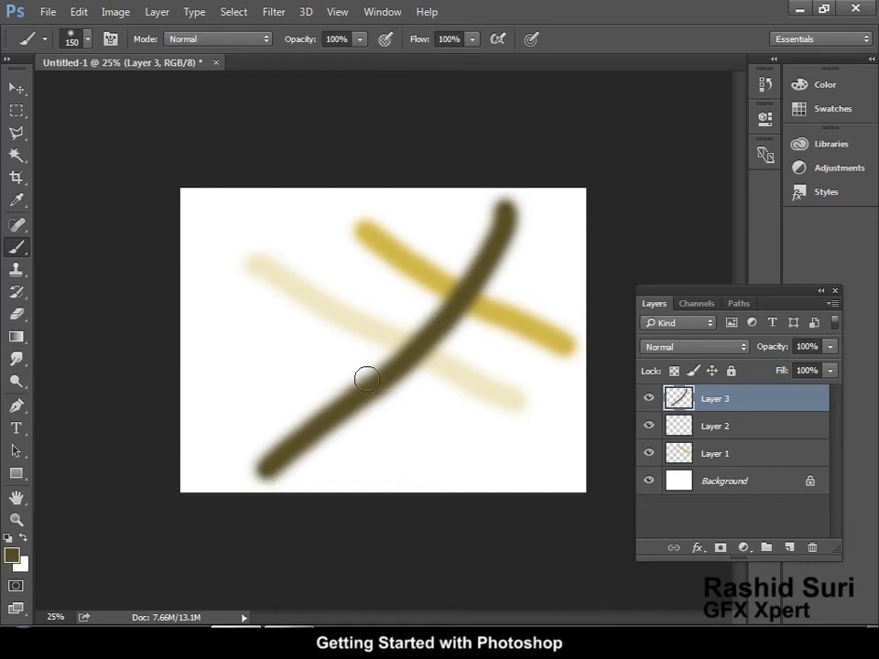
{"action": "left_click", "coordinate": [648, 480]}
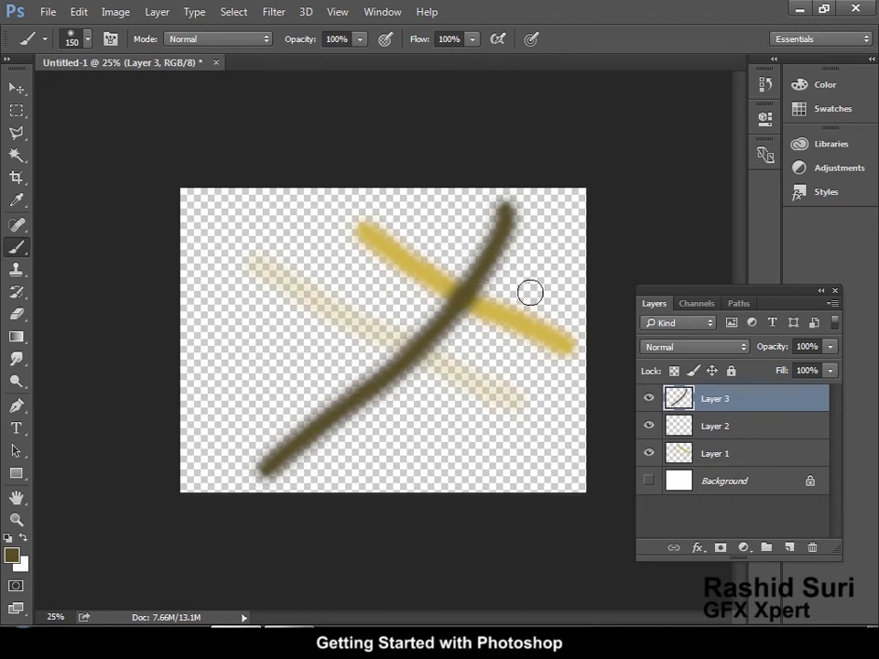
{"action": "left_click", "coordinate": [649, 480]}
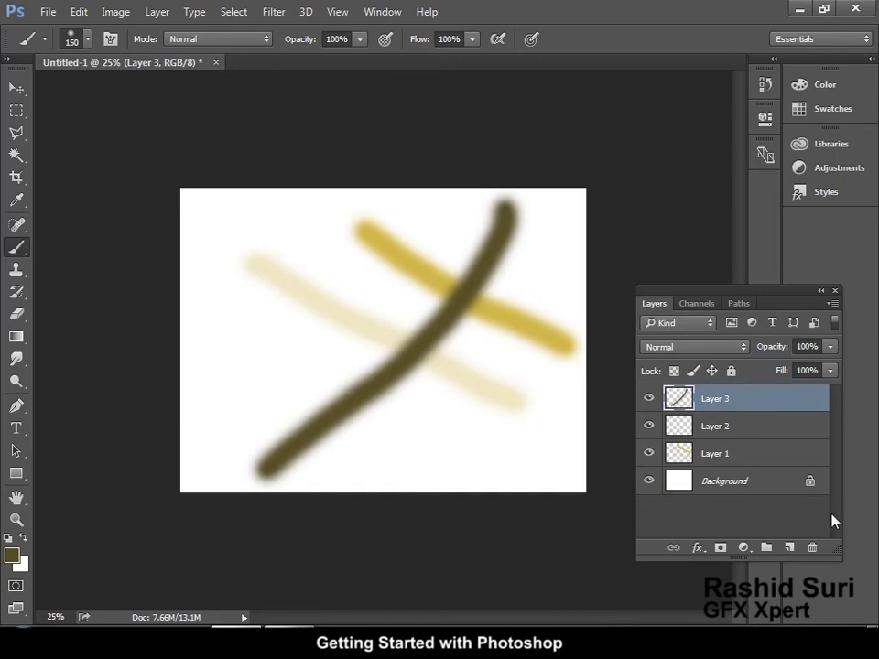
Delete Layer 3, Layer 2 and Layer 1 so that only the Background layer is left
{"action": "key", "text": "Delete"}
{"action": "key", "text": "Delete"}
{"action": "key", "text": "Delete"}
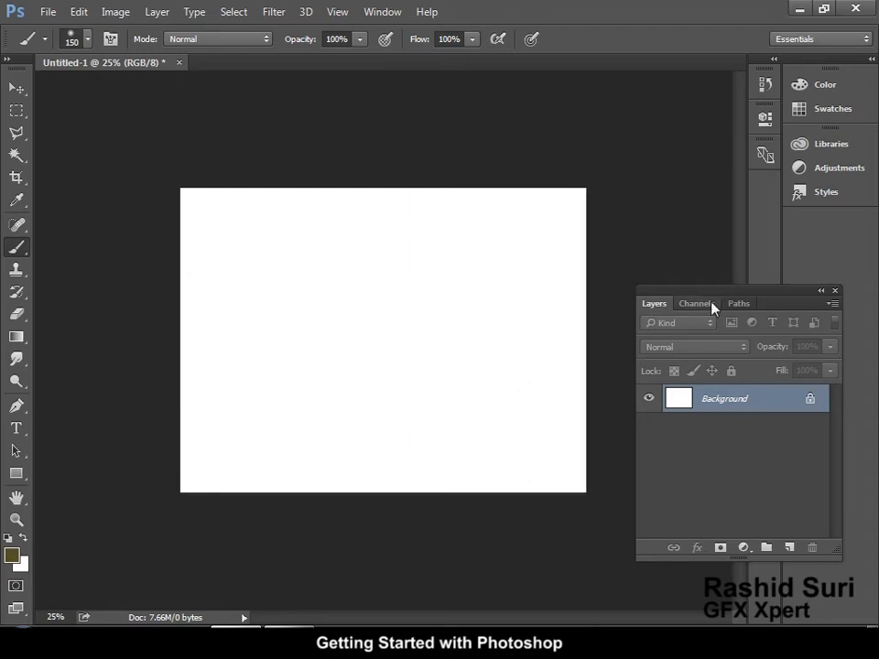
Add two new layers above the Background, creating the second through the New Layer dialog with the default name and settings
{"action": "left_click", "coordinate": [788, 549]}
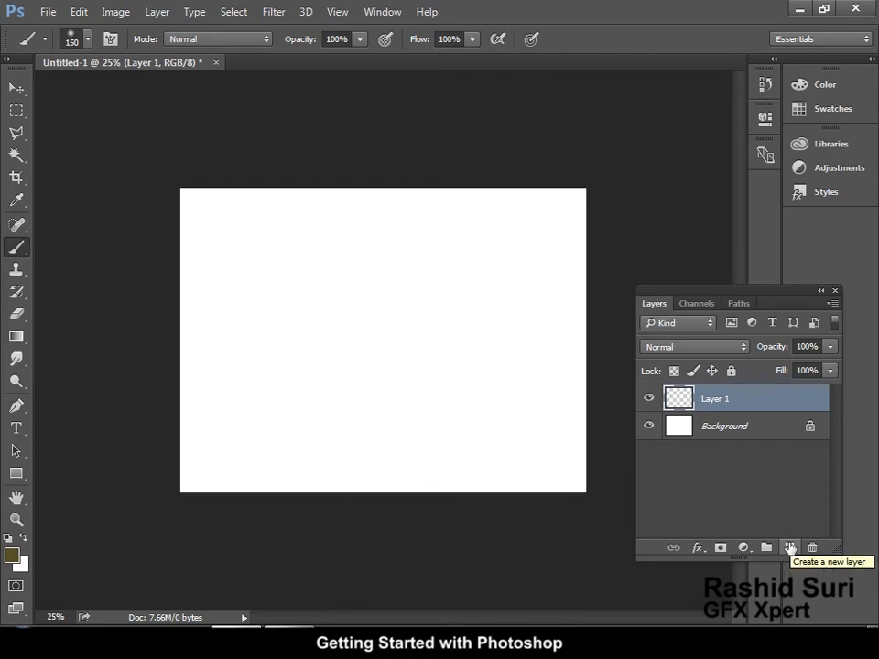
{"action": "left_click", "coordinate": [167, 12]}
{"action": "mouse_move", "coordinate": [197, 12]}
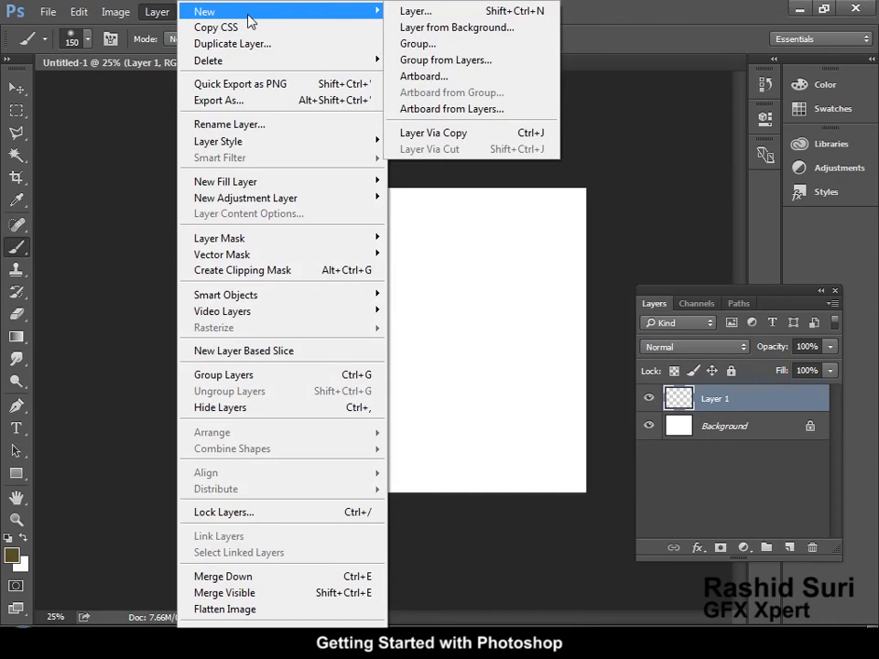
{"action": "left_click", "coordinate": [538, 12]}
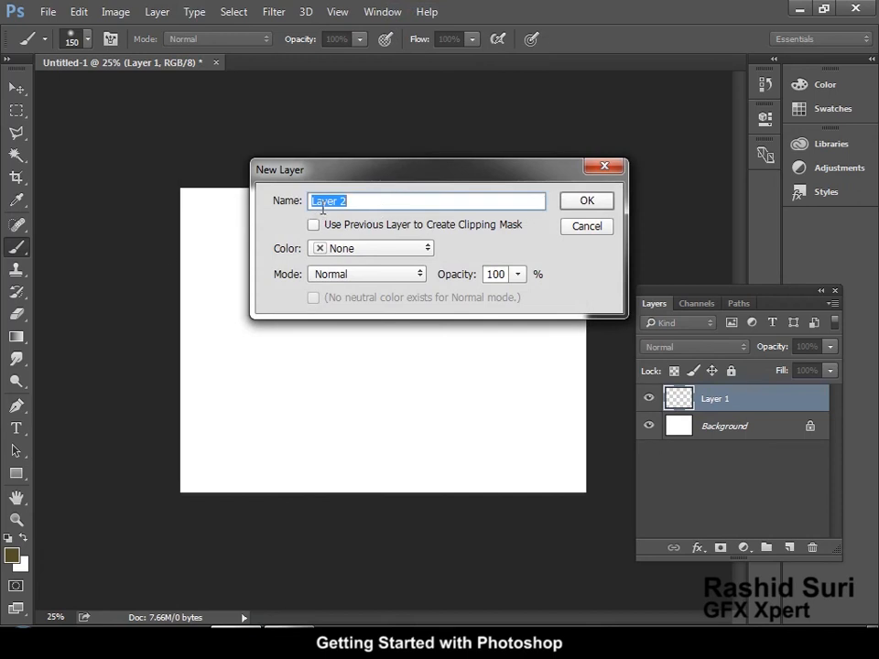
{"action": "left_click", "coordinate": [582, 201]}
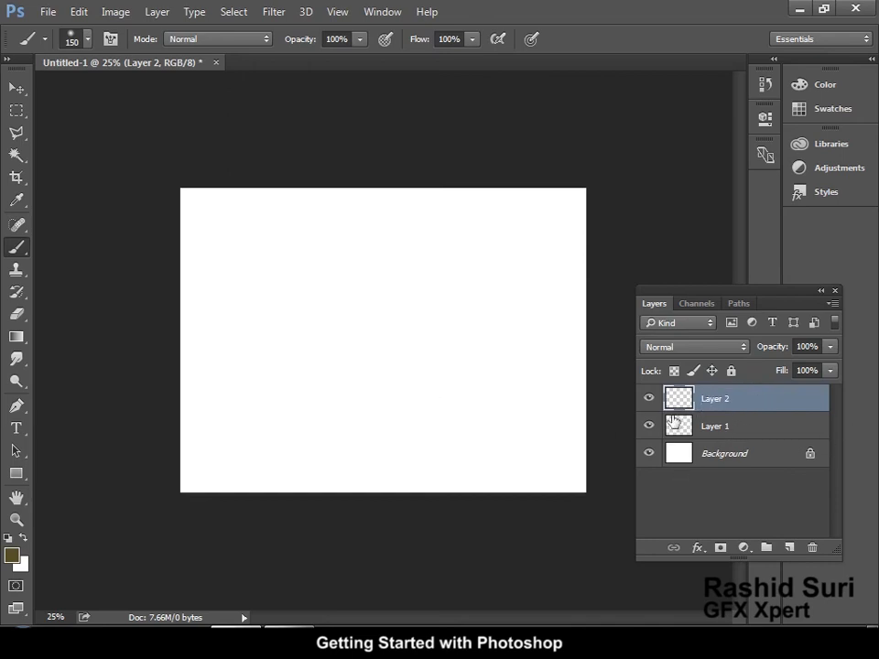
Hide Layer 2 while it is the selected layer and try to paint on it with the Brush
{"action": "left_click", "coordinate": [723, 427]}
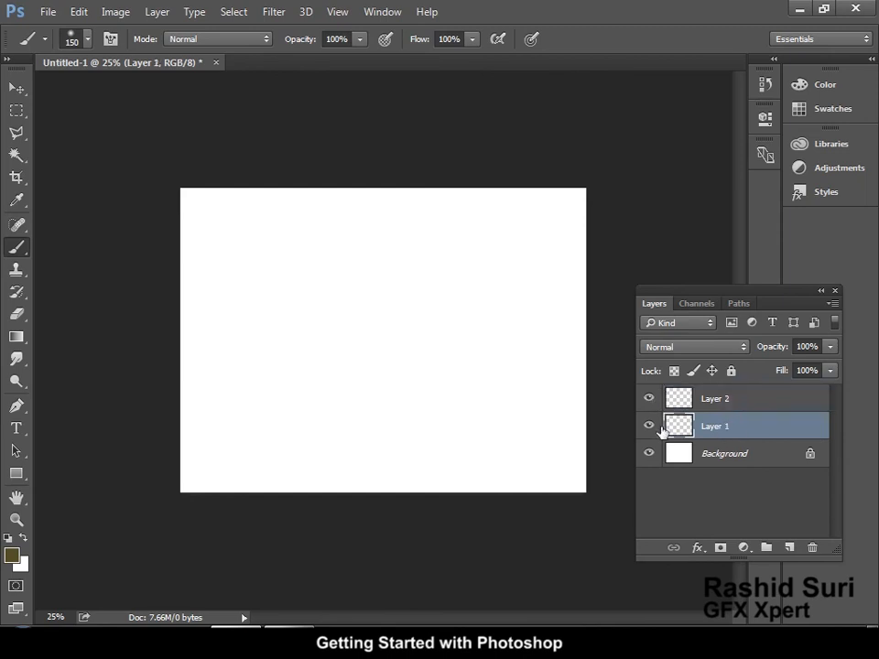
{"action": "left_click", "coordinate": [730, 400]}
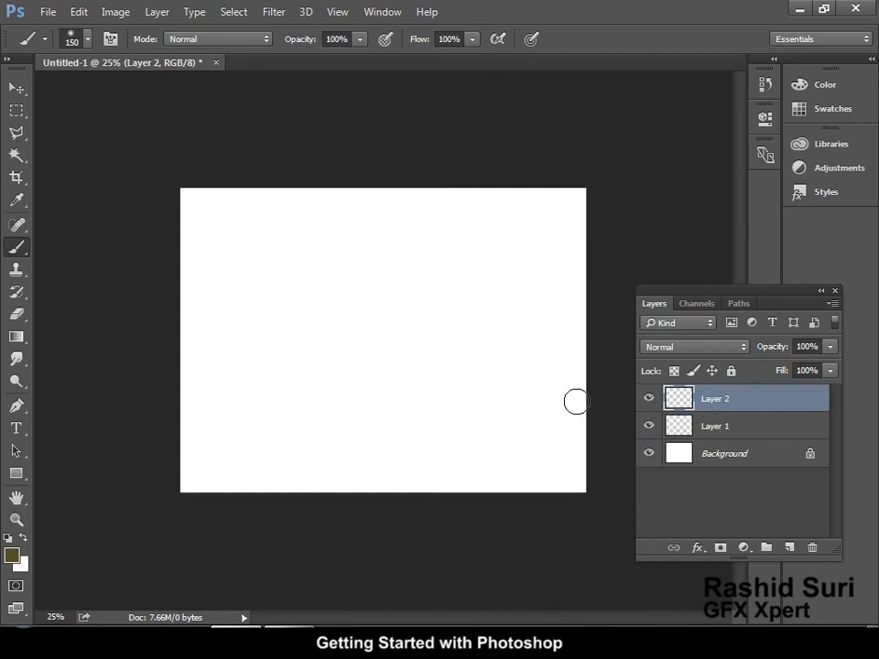
{"action": "left_click", "coordinate": [648, 399]}
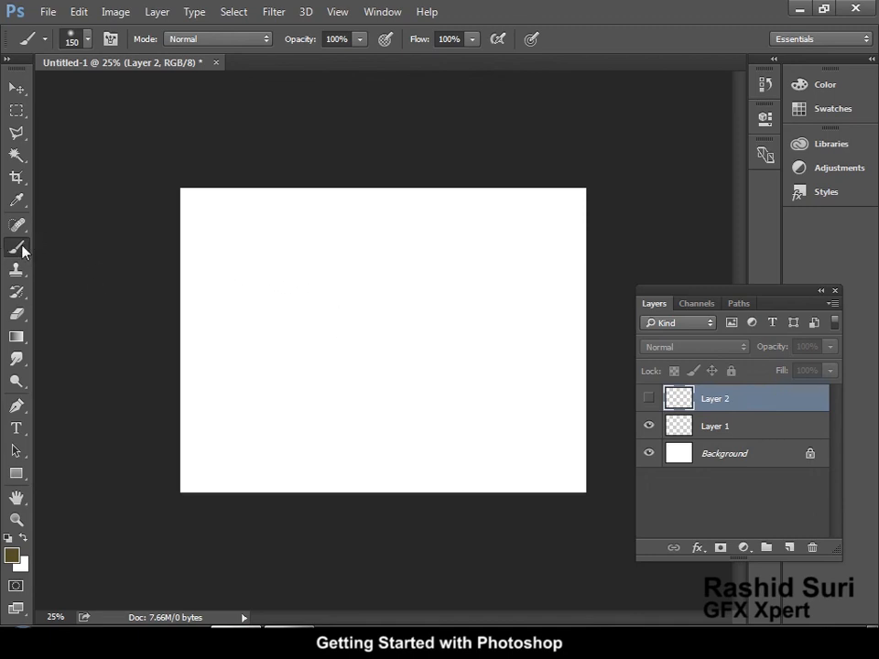
{"action": "left_click", "coordinate": [430, 375]}
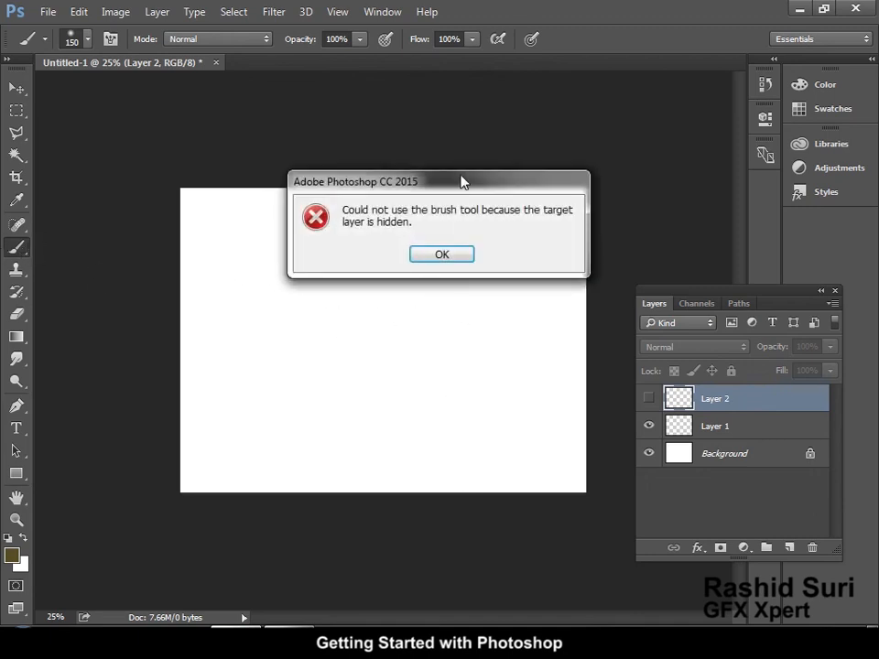
{"action": "left_click_drag", "start_coordinate": [462, 181], "coordinate": [447, 226]}
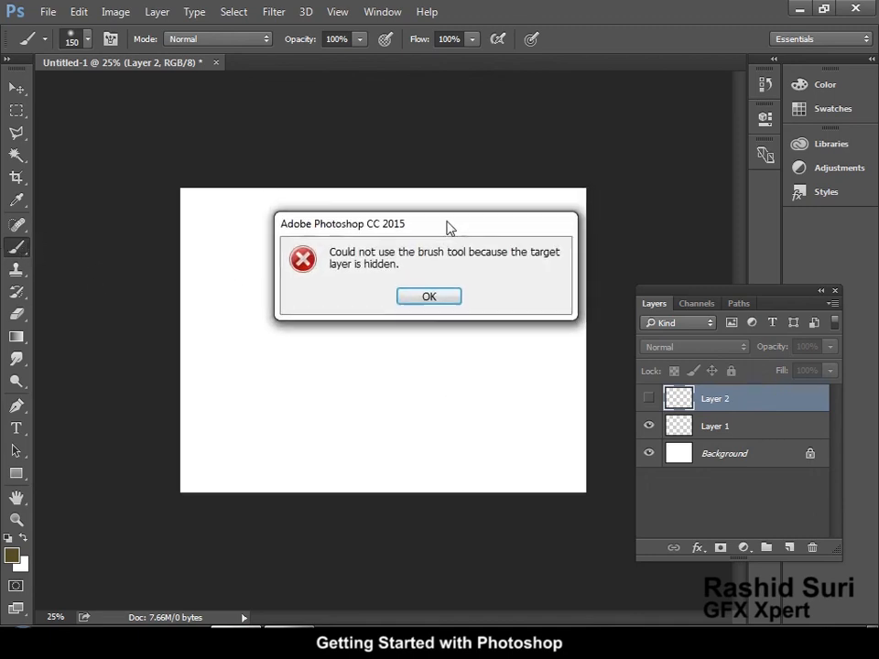
{"action": "left_click", "coordinate": [423, 303]}
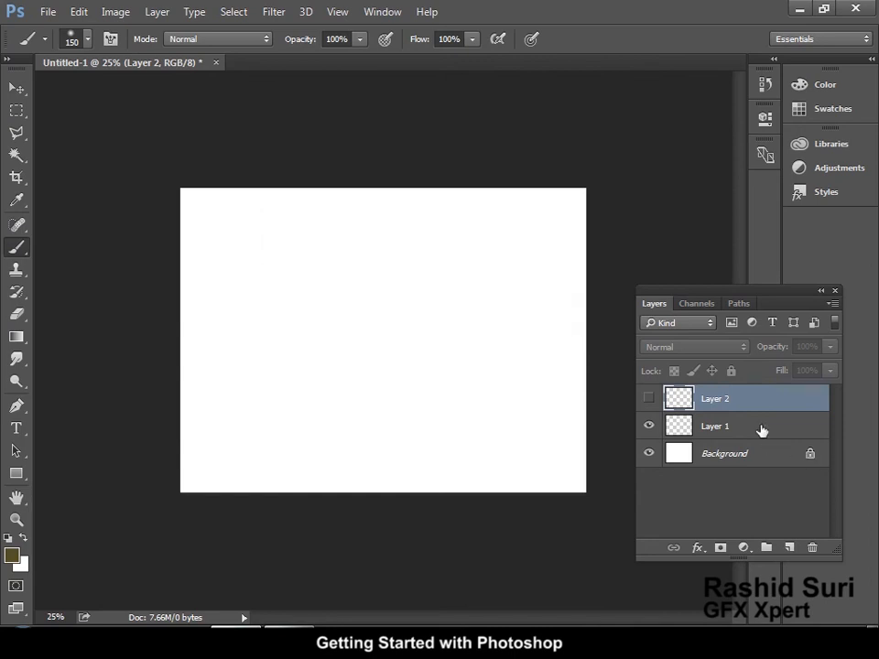
Make Layer 2 visible again, paint a diagonal test stroke on it and undo the stroke
{"action": "left_click", "coordinate": [649, 400]}
{"action": "left_click", "coordinate": [649, 401]}
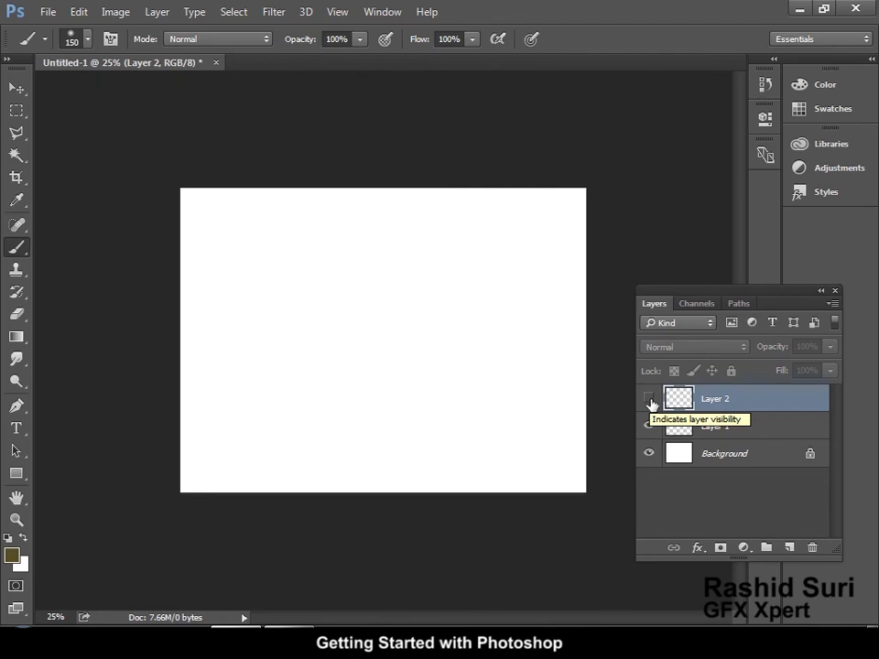
{"action": "left_click", "coordinate": [649, 400]}
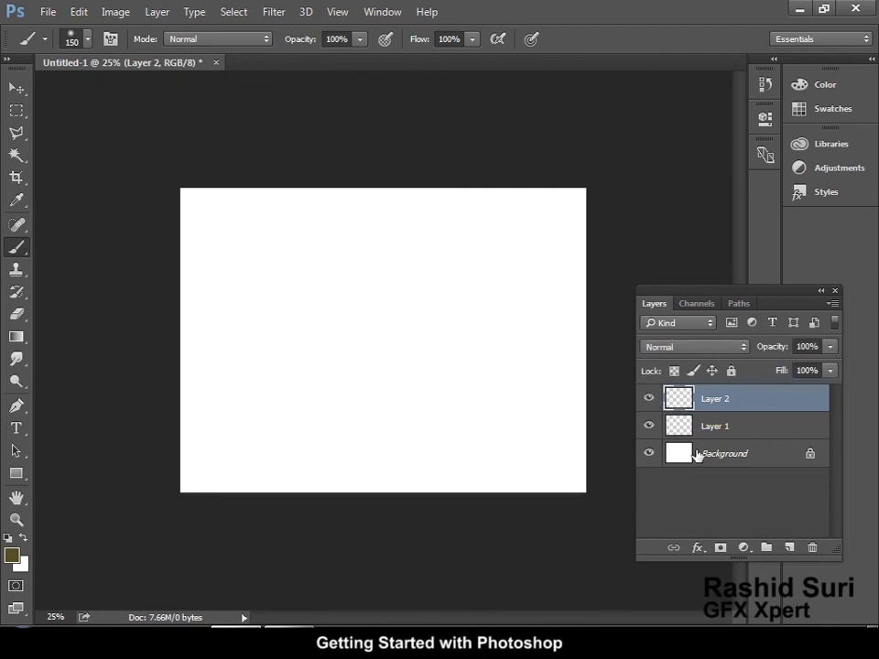
{"action": "mouse_move", "coordinate": [325, 304]}
{"action": "left_mouse_down"}
{"action": "mouse_move", "coordinate": [525, 437]}
{"action": "mouse_move", "coordinate": [542, 461]}
{"action": "left_mouse_up"}
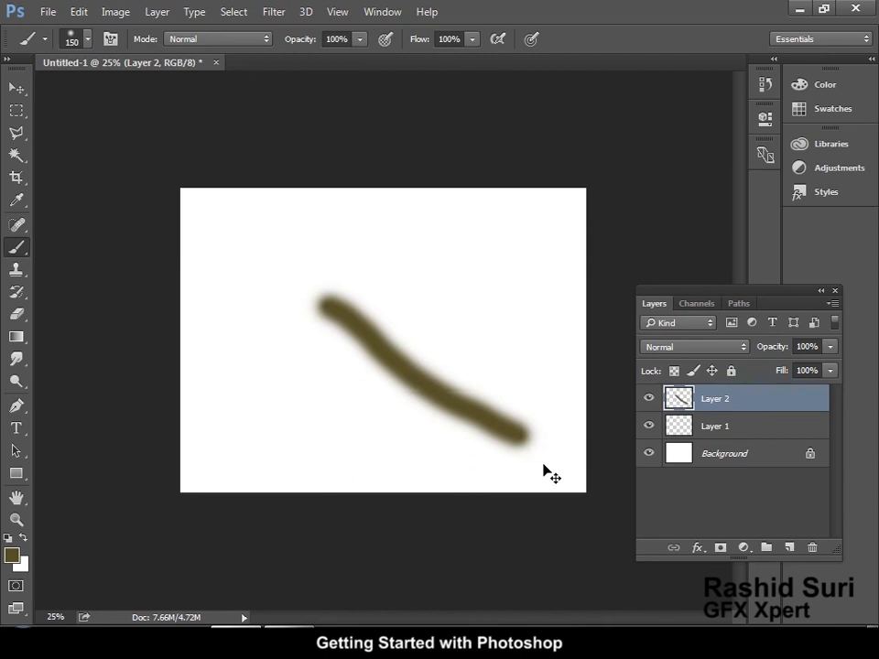
{"action": "key", "text": "ctrl+z"}
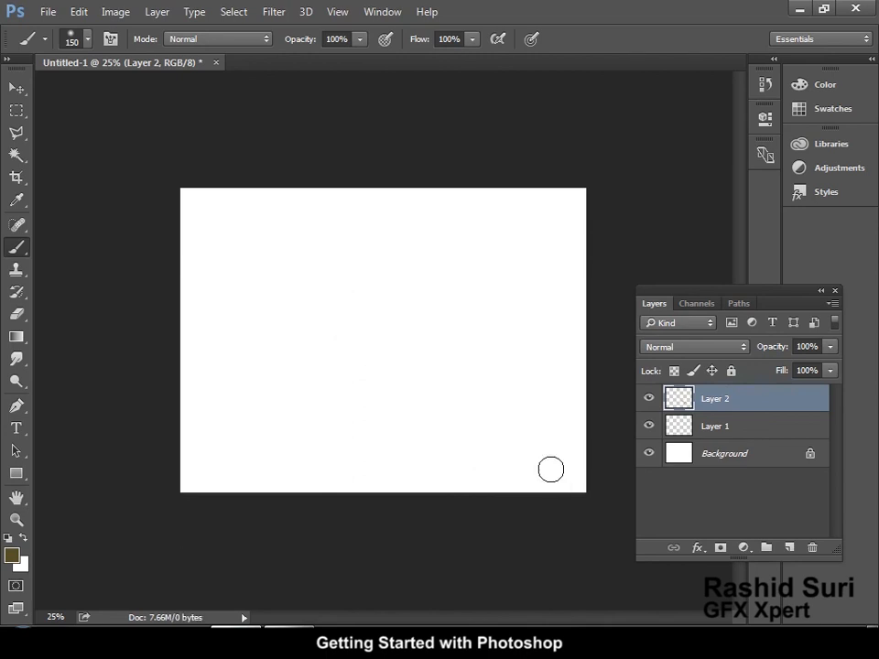